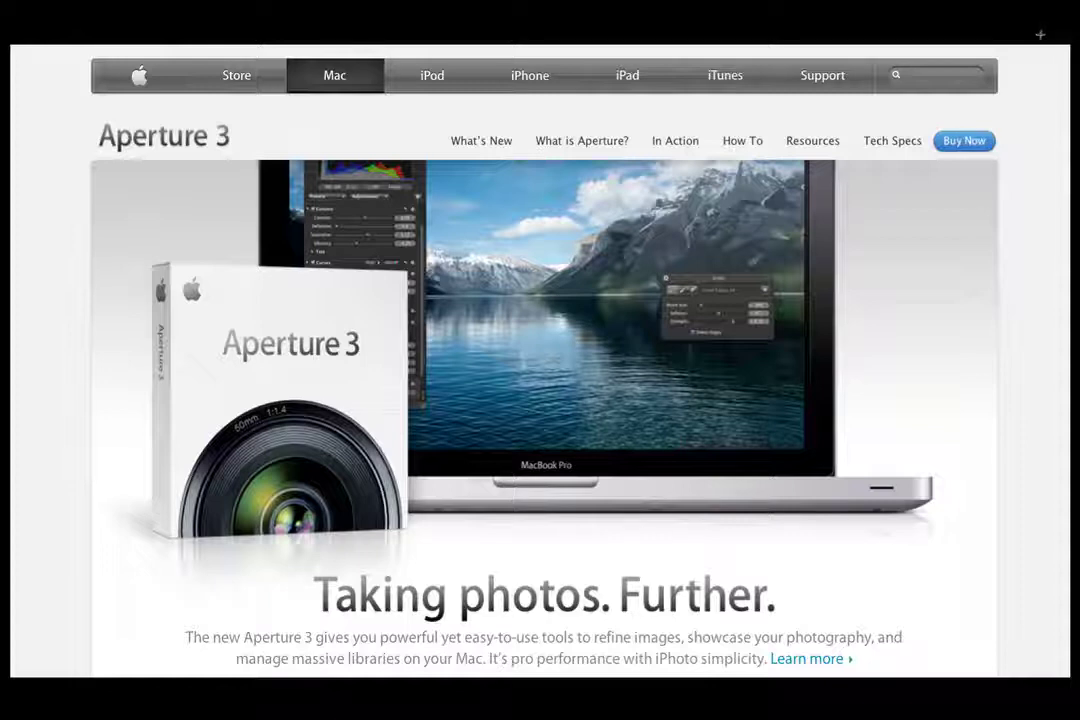
Step: Switch from the Safari Aperture 3 page to the Finder's My Portfolio folder
{"action": "mouse_move", "coordinate": [666, 3]}
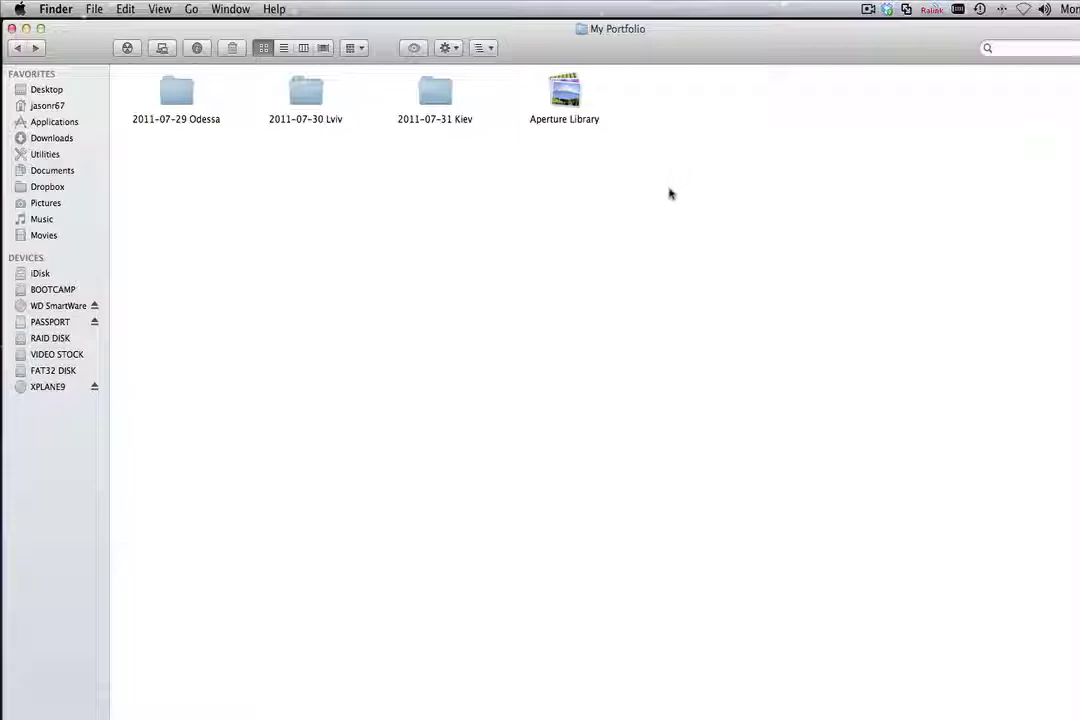
{"action": "double_click", "coordinate": [200, 117]}
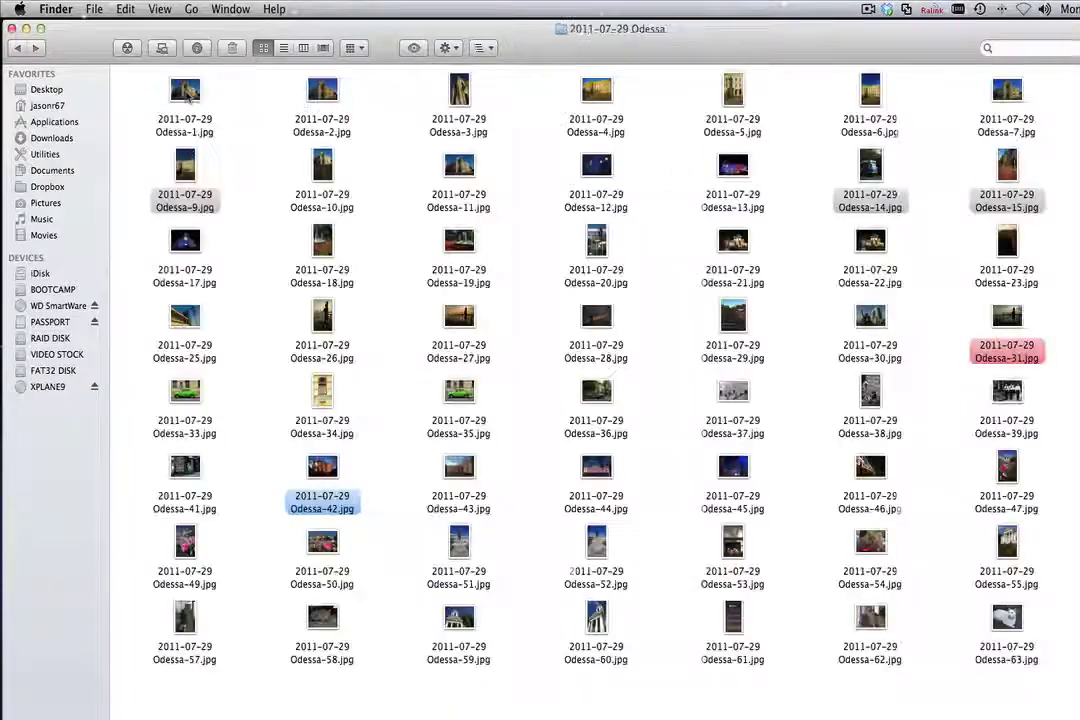
{"action": "left_click", "coordinate": [460, 172]}
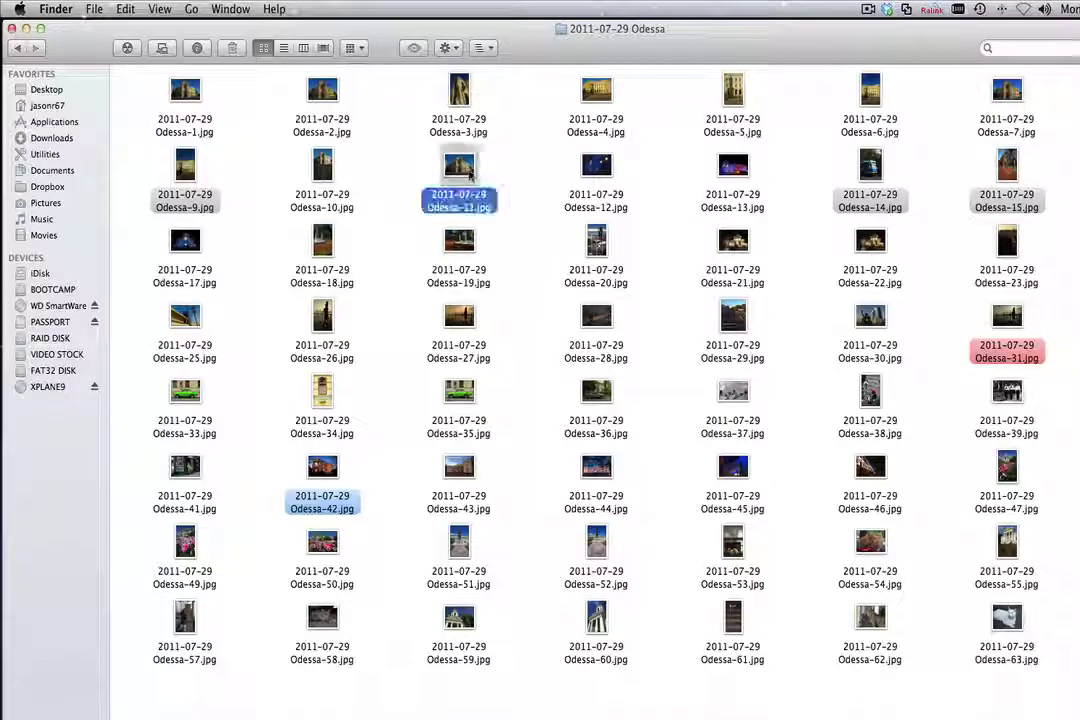
{"action": "left_click_drag", "start_coordinate": [460, 172], "coordinate": [468, 178]}
{"action": "key", "text": "space"}
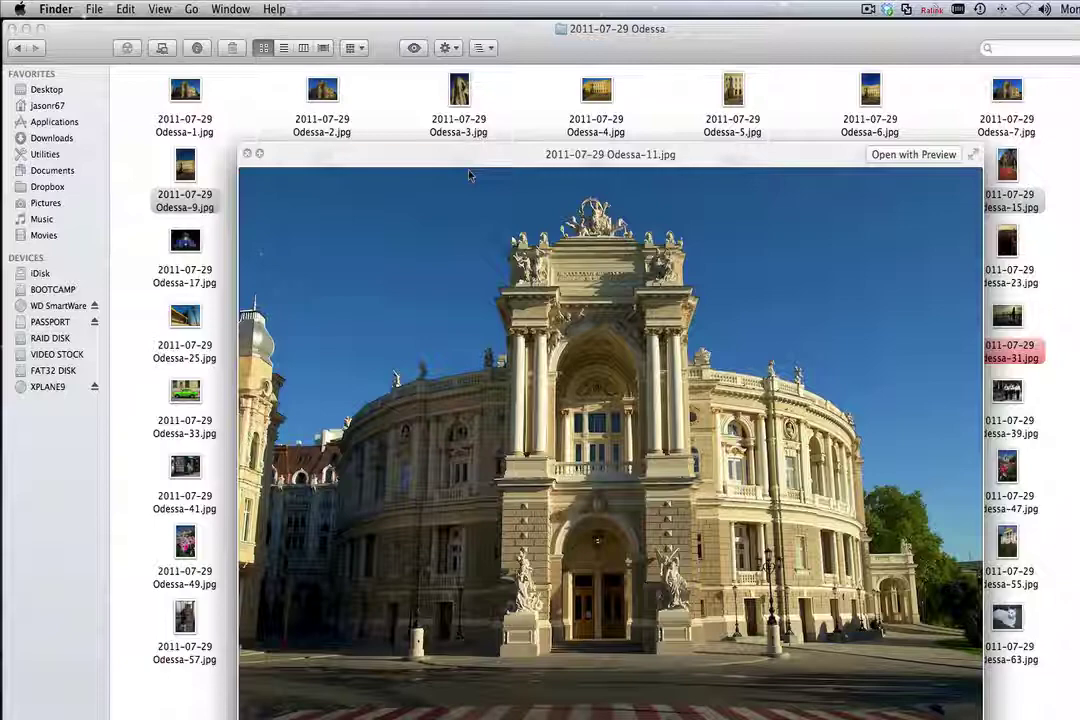
{"action": "key", "text": "space"}
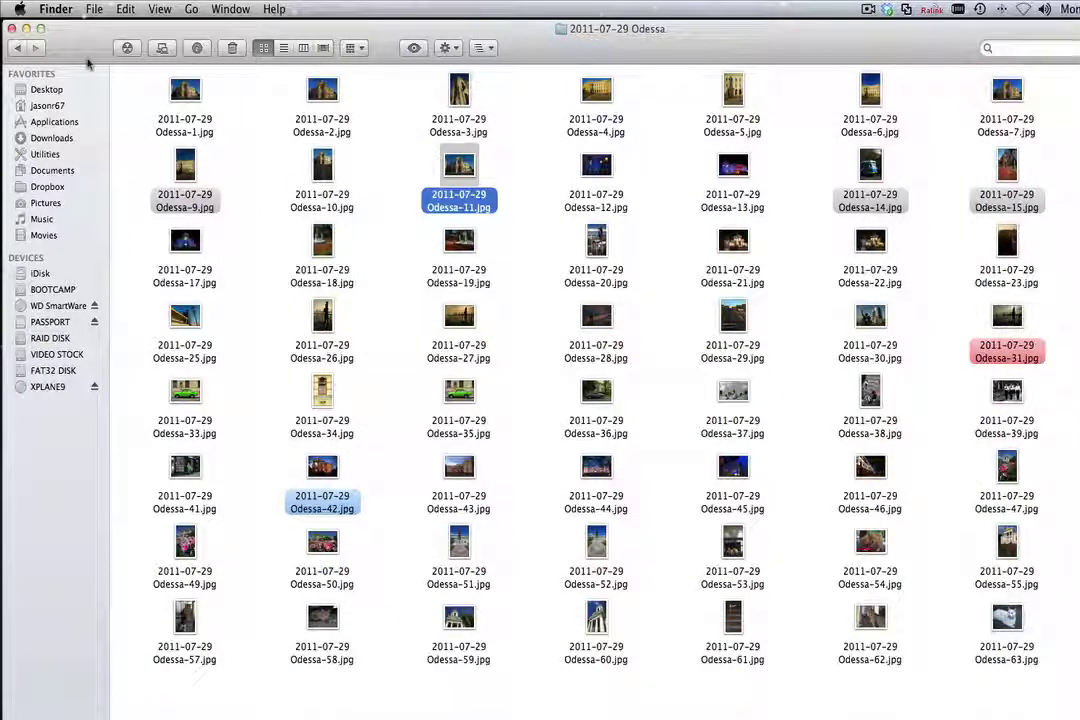
{"action": "left_click", "coordinate": [17, 48]}
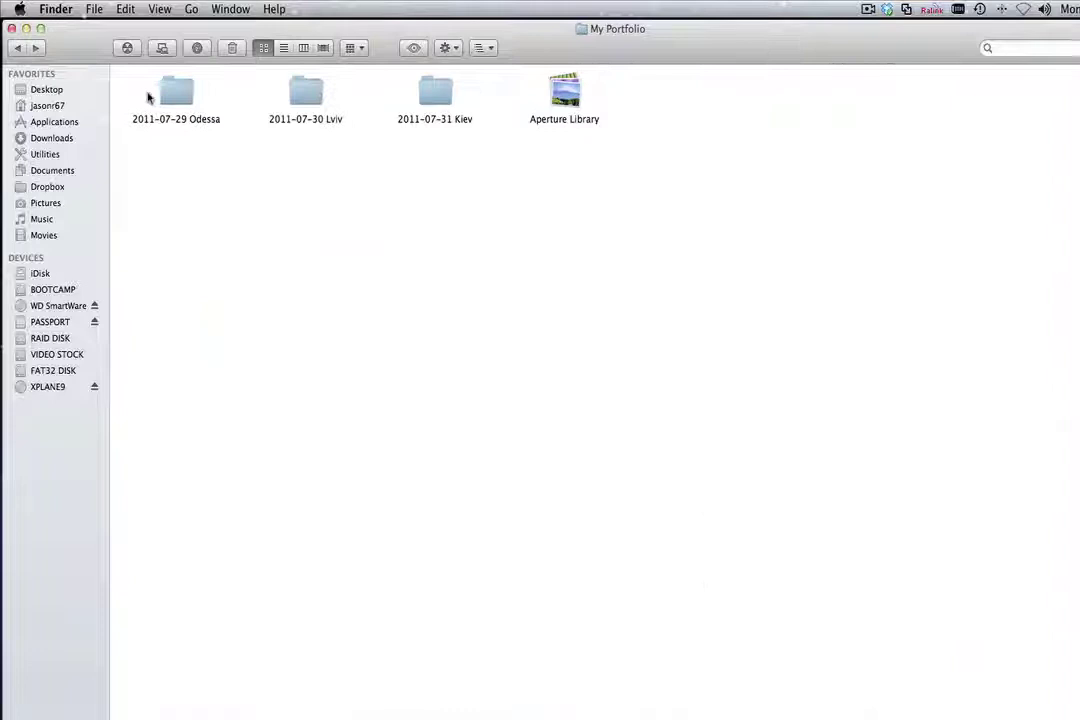
Step: Select the three dated folders and Aperture Library in My Portfolio, then close the window
{"action": "left_click_drag", "start_coordinate": [149, 97], "coordinate": [469, 241]}
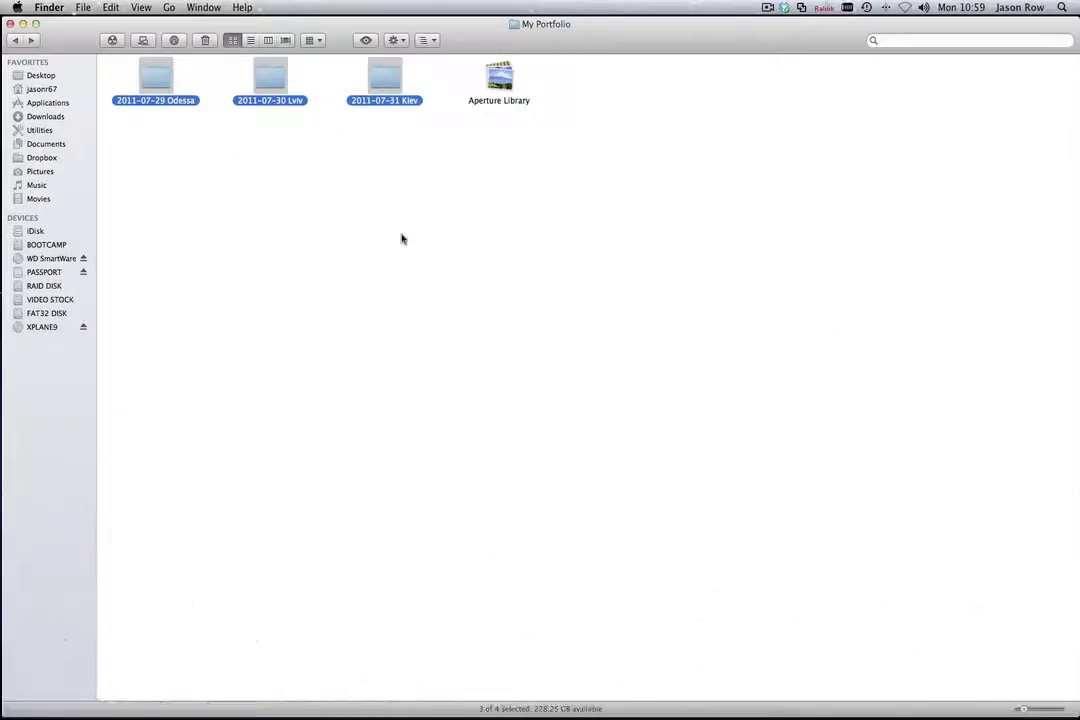
{"action": "left_click", "coordinate": [401, 238]}
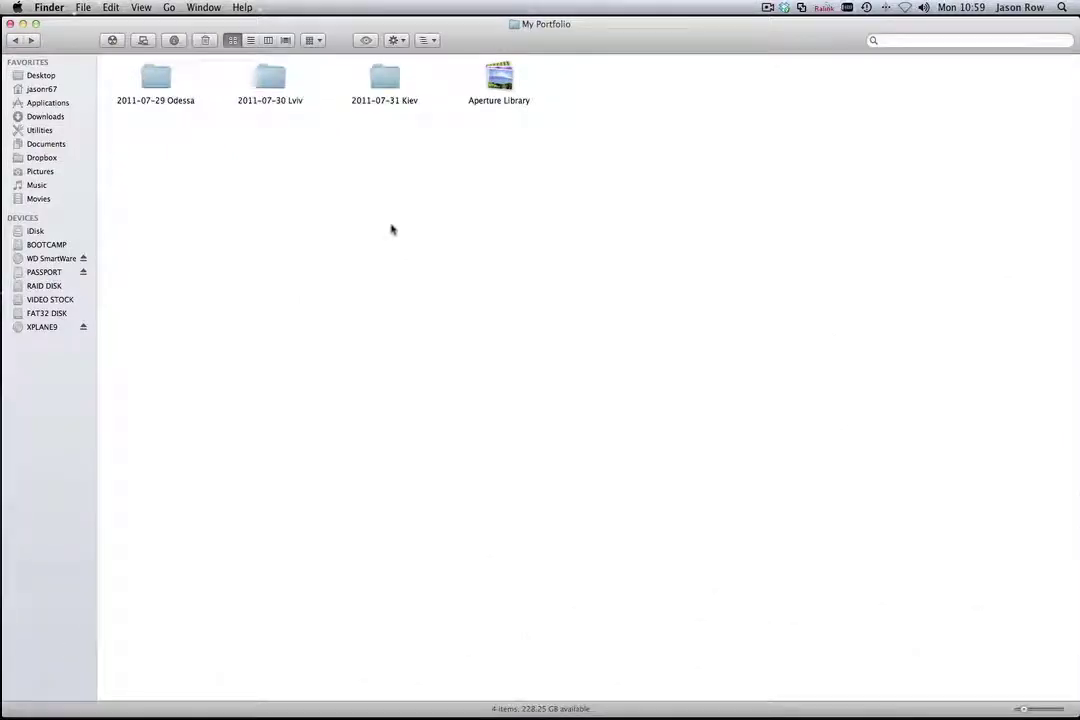
{"action": "left_click", "coordinate": [502, 90]}
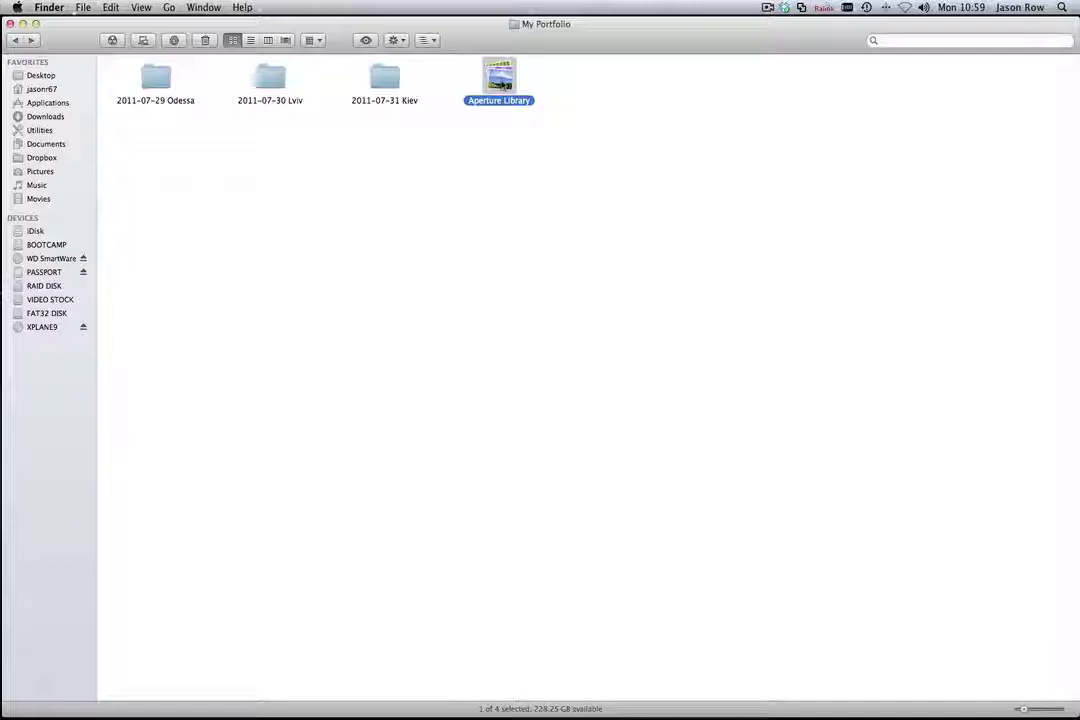
{"action": "left_click_drag", "start_coordinate": [580, 83], "coordinate": [197, 98]}
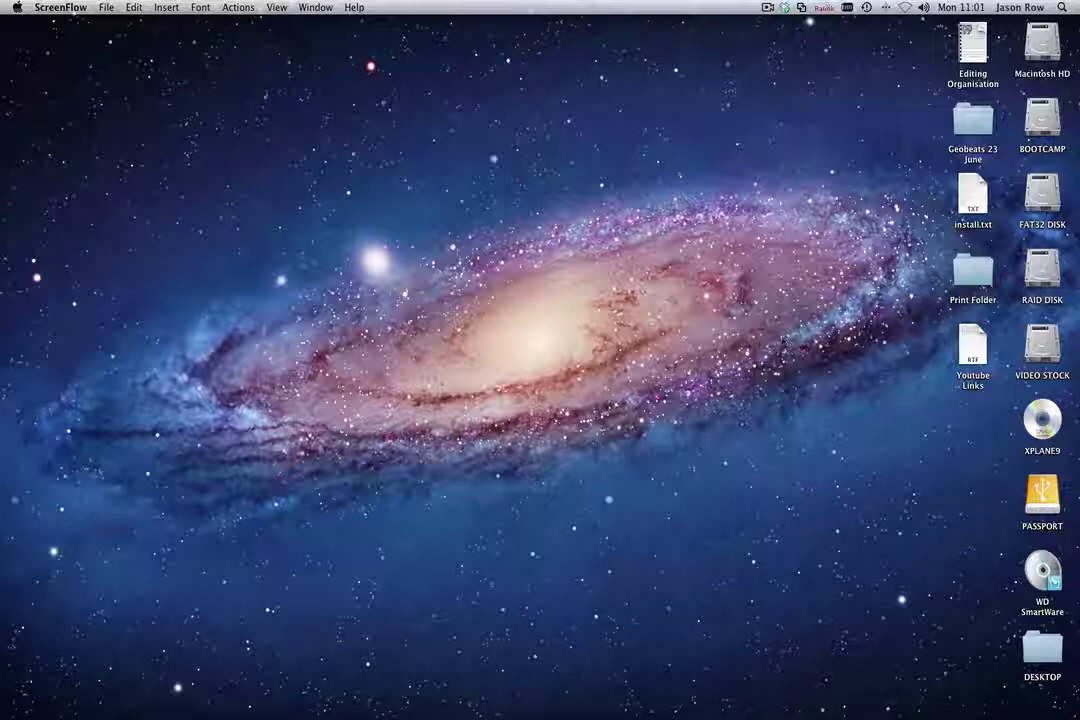
Step: Launch Aperture from the Dock
{"action": "mouse_move", "coordinate": [668, 716]}
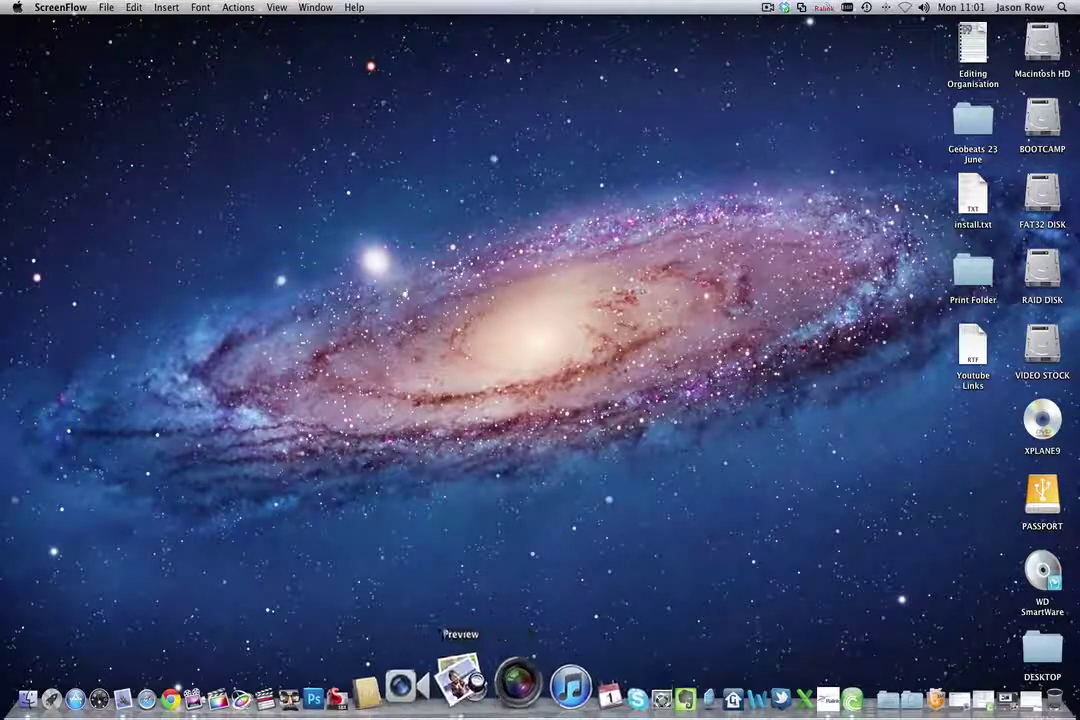
{"action": "left_click", "coordinate": [510, 712]}
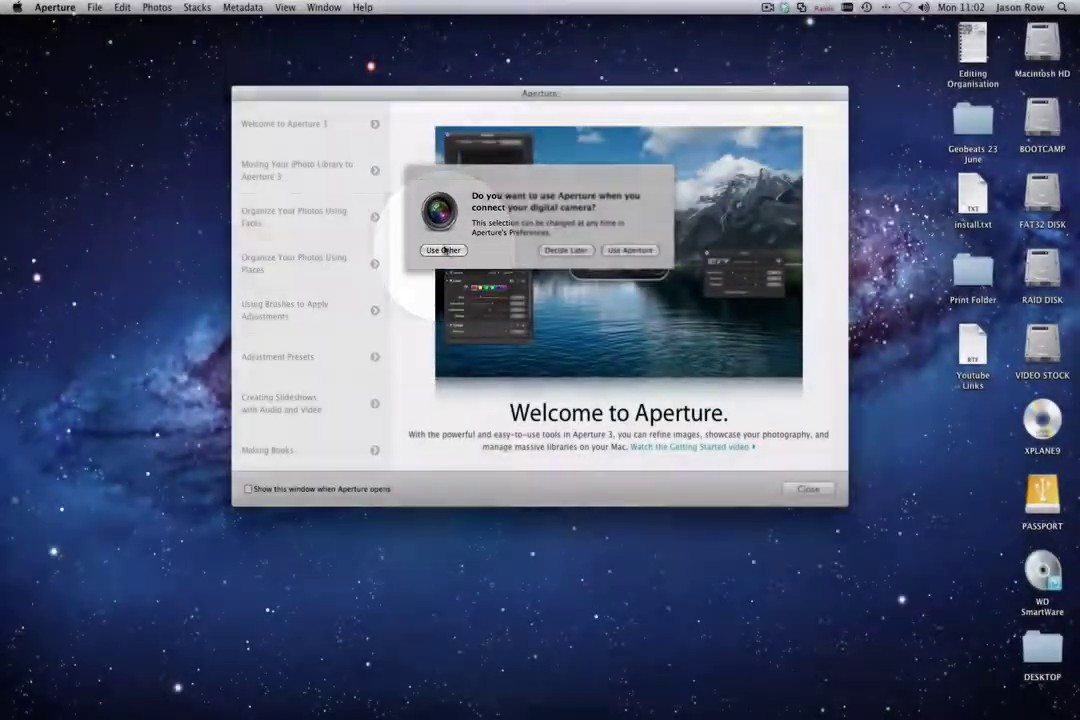
Step: Decline the camera, MobileMe and photo-map prompts, moving the Welcome window aside
{"action": "left_click", "coordinate": [443, 250]}
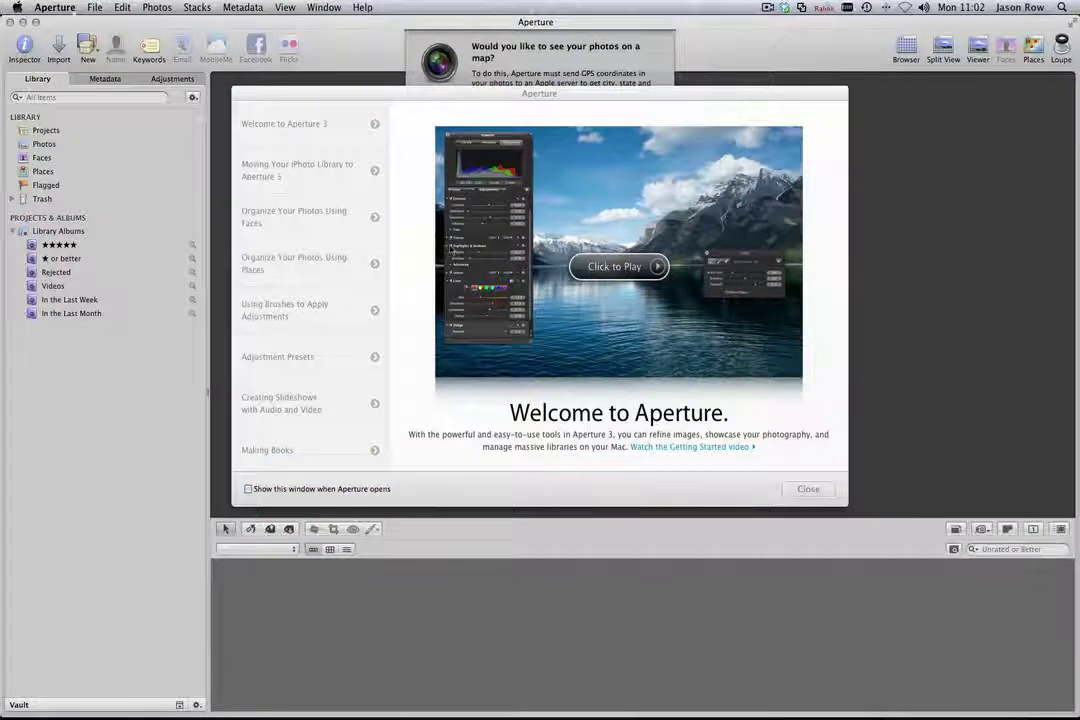
{"action": "left_click_drag", "start_coordinate": [502, 96], "coordinate": [524, 278]}
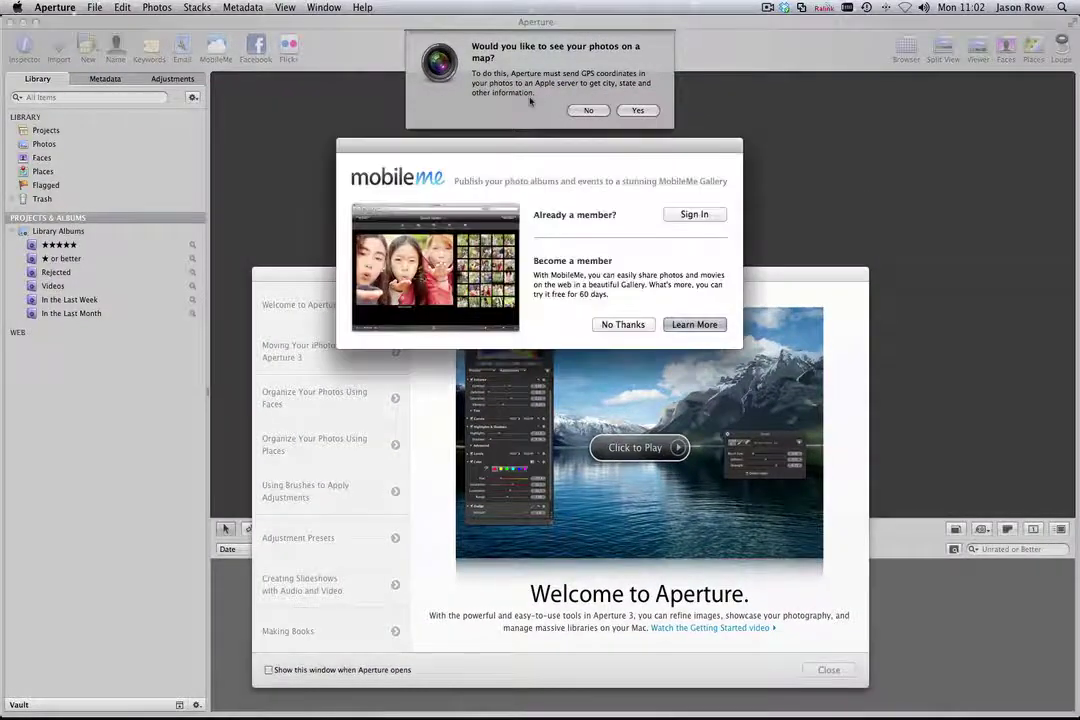
{"action": "left_click", "coordinate": [625, 324]}
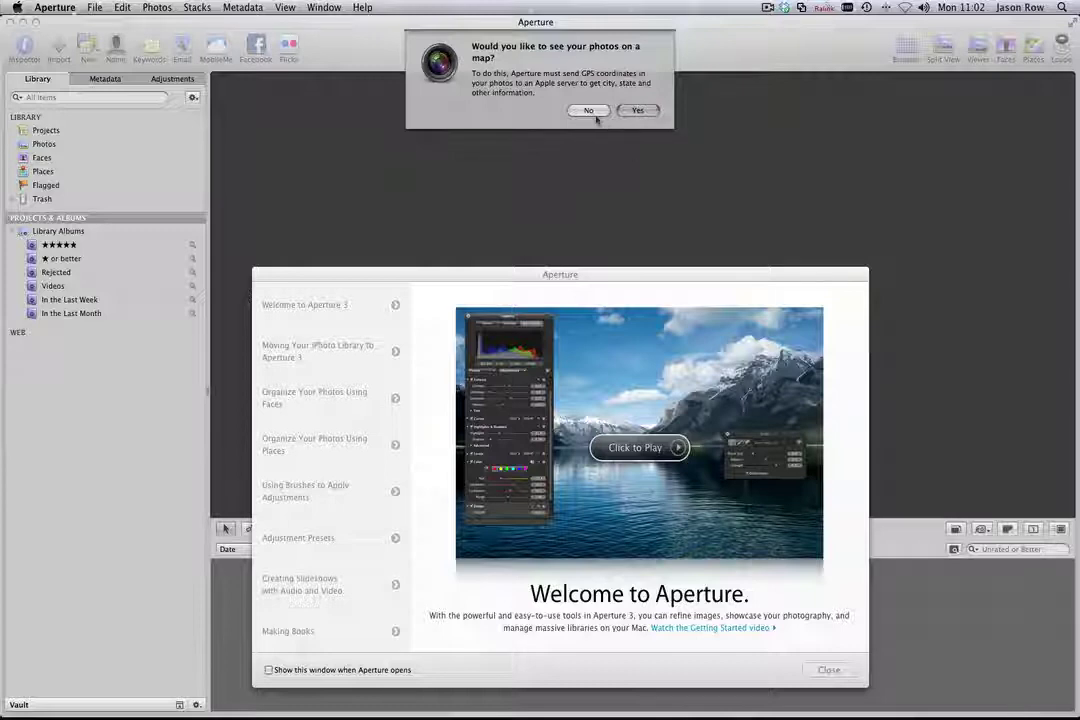
{"action": "left_click", "coordinate": [635, 111]}
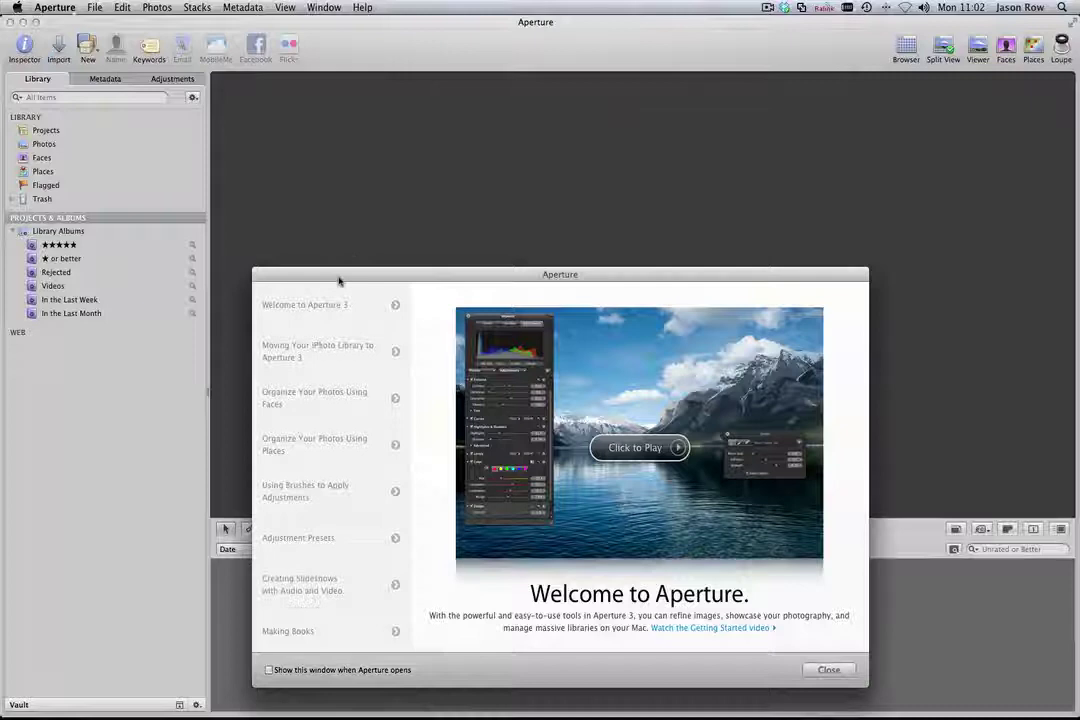
Step: Close the Welcome window and briefly check Aperture's General preferences
{"action": "left_click", "coordinate": [831, 672]}
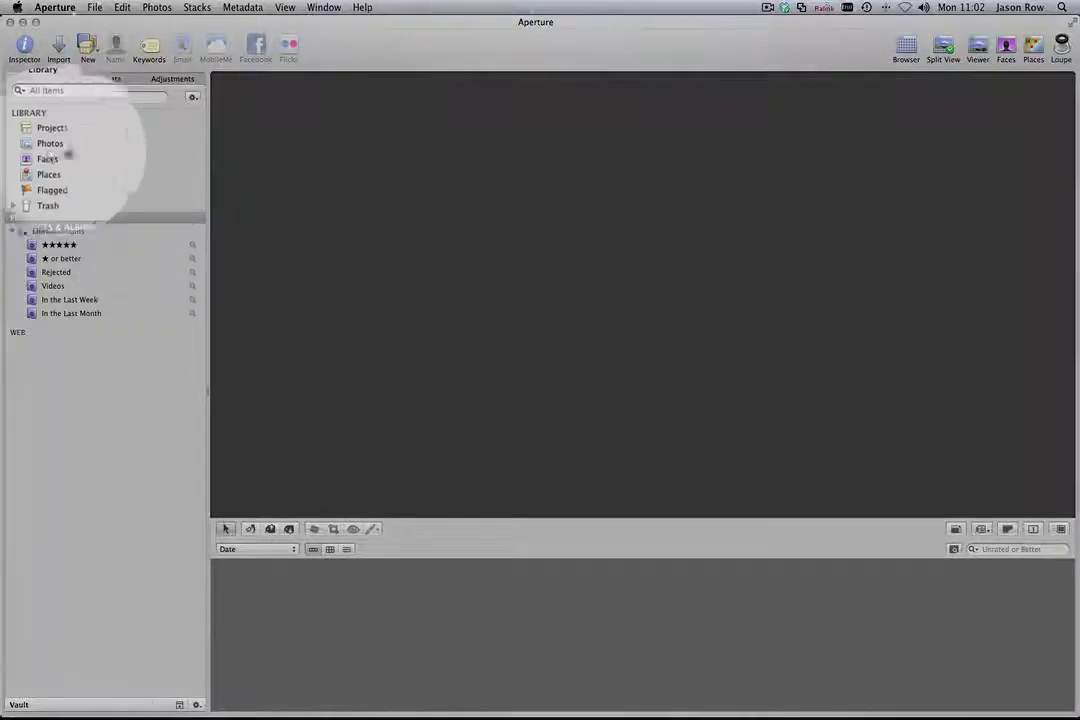
{"action": "left_click", "coordinate": [62, 8]}
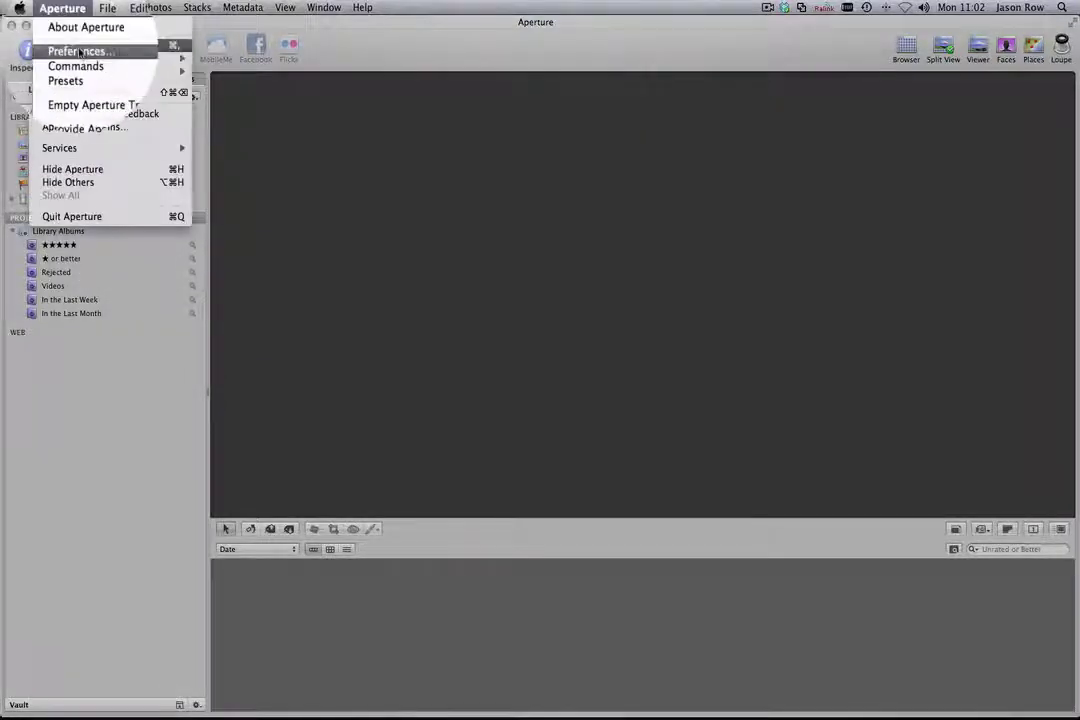
{"action": "left_click", "coordinate": [80, 50]}
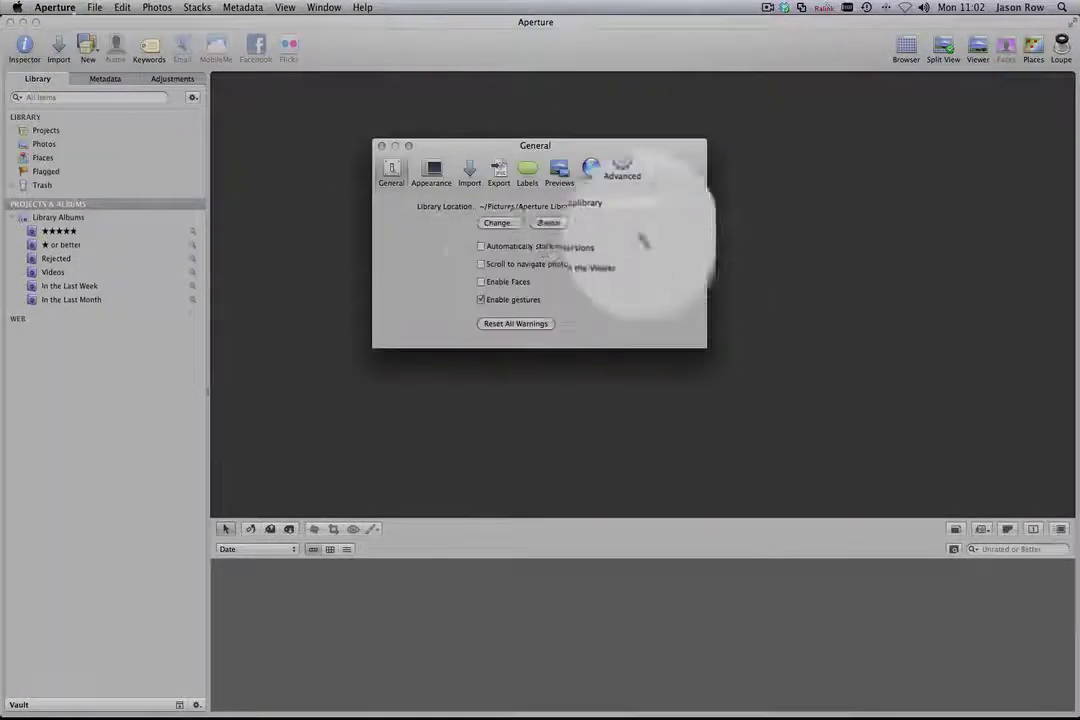
{"action": "left_click", "coordinate": [381, 145]}
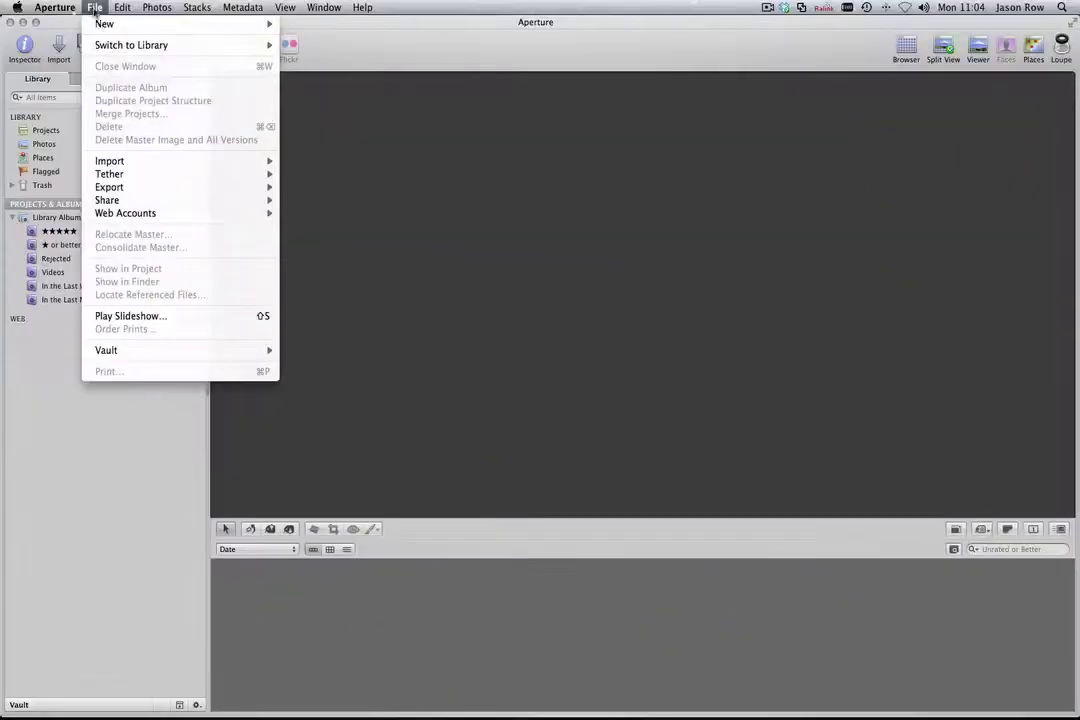
Step: Create a new project named 'Images-2011' from the File > New menu
{"action": "mouse_move", "coordinate": [106, 27]}
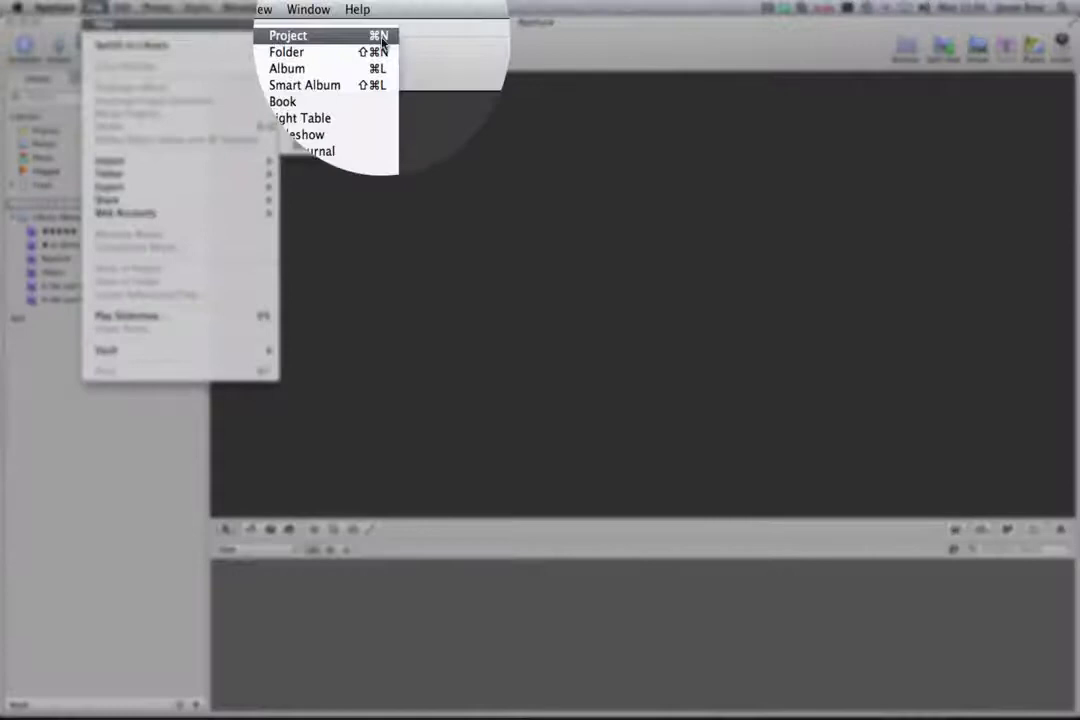
{"action": "left_click", "coordinate": [363, 37]}
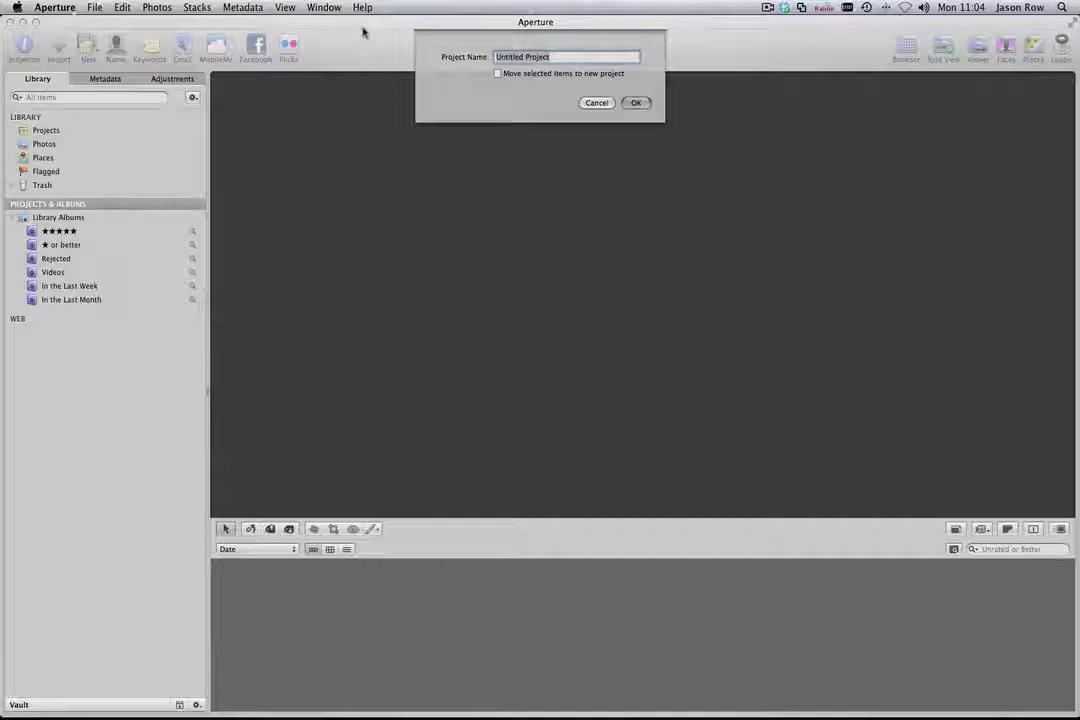
{"action": "type", "text": "Images-"}
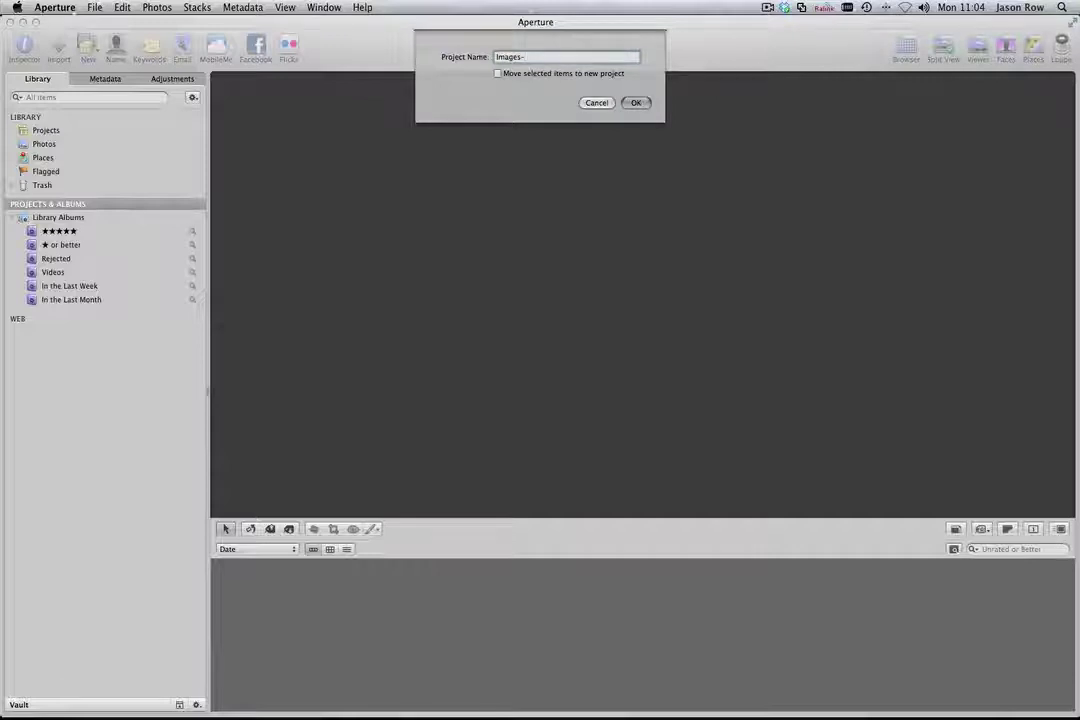
{"action": "type", "text": "2011"}
{"action": "key", "text": "Return"}
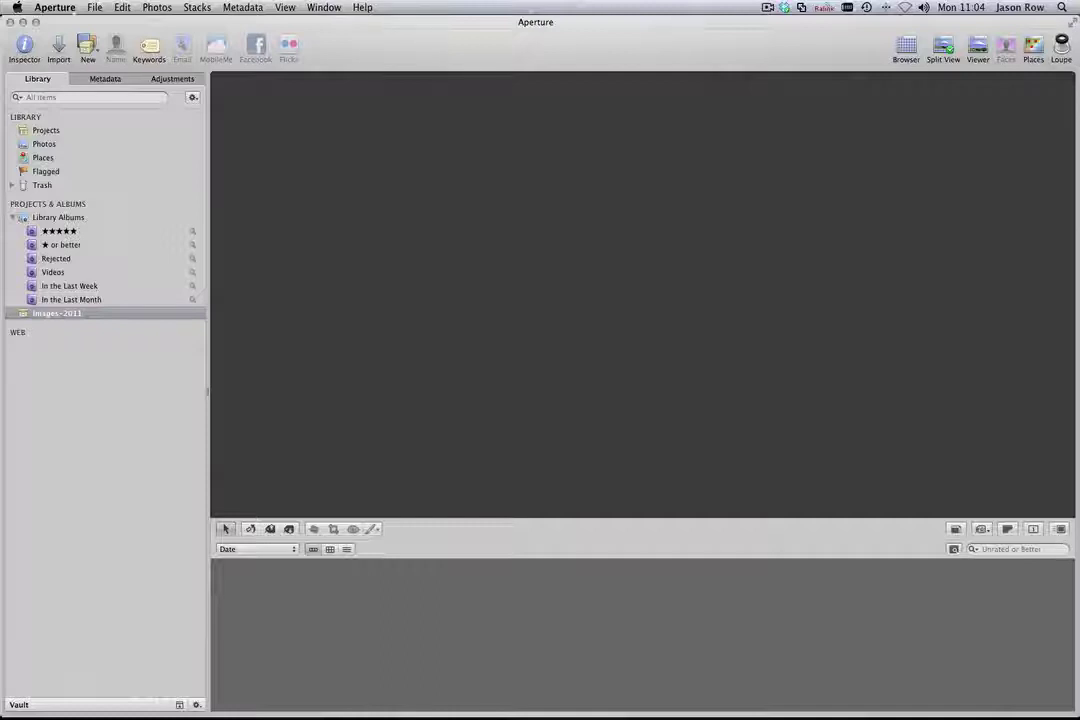
Step: Add a folder named 'July 2011' inside the Images-2011 project
{"action": "left_click", "coordinate": [74, 316]}
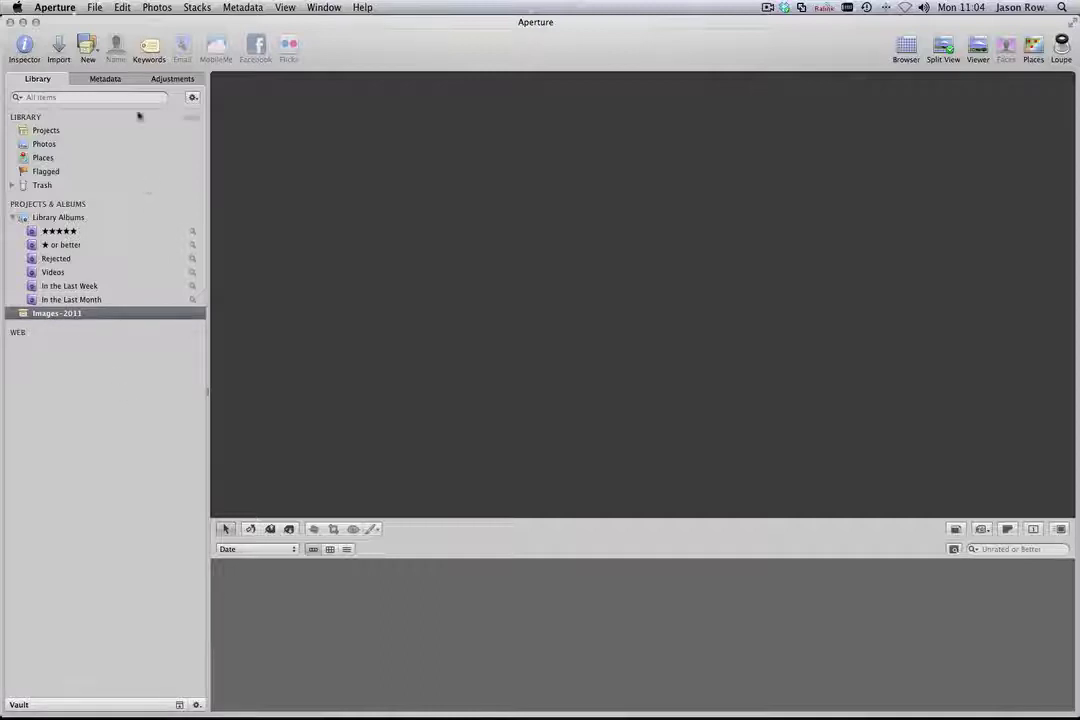
{"action": "left_click", "coordinate": [93, 9]}
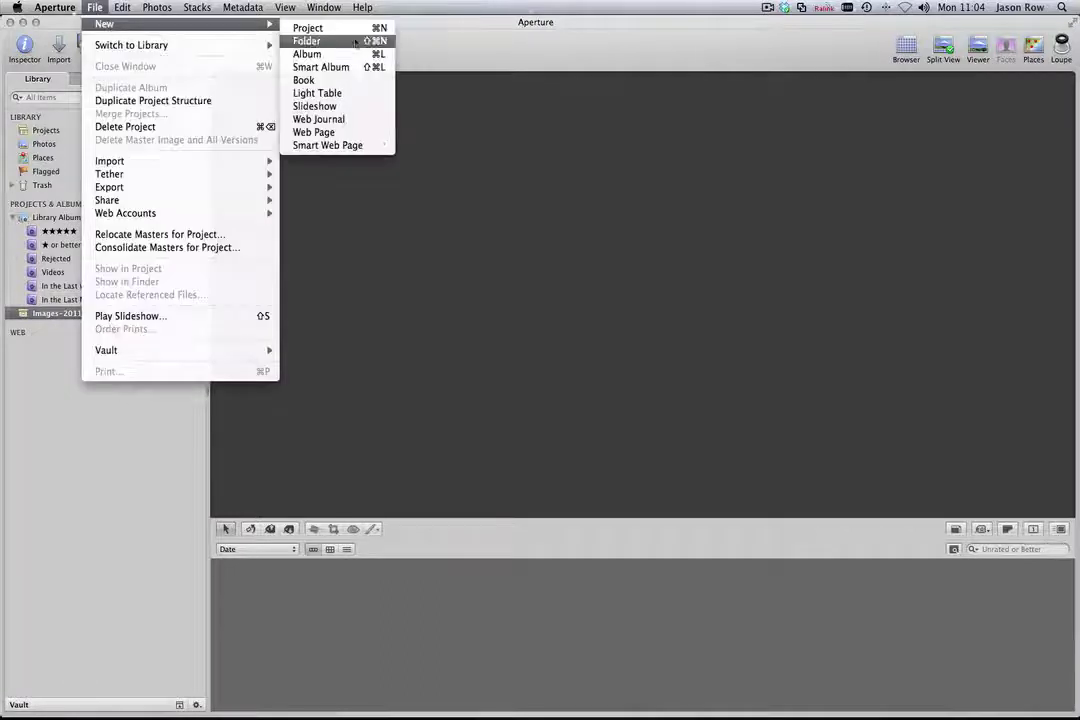
{"action": "left_click", "coordinate": [44, 318]}
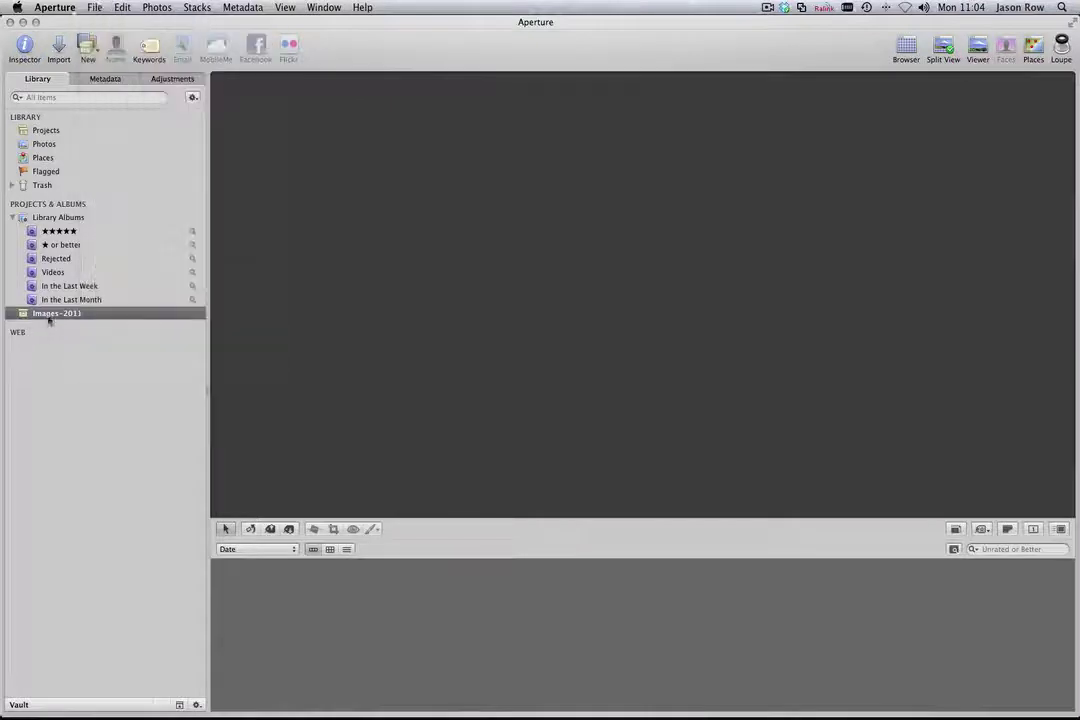
{"action": "right_click", "coordinate": [50, 316]}
{"action": "mouse_move", "coordinate": [77, 356]}
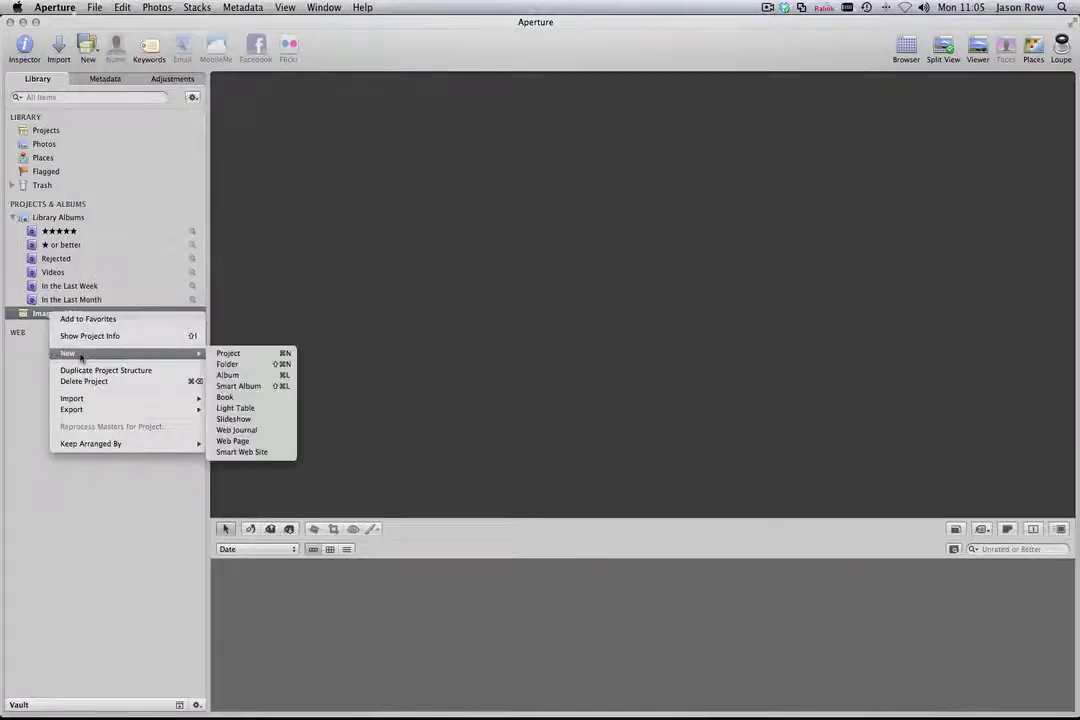
{"action": "left_click", "coordinate": [246, 366]}
{"action": "type", "text": "July"}
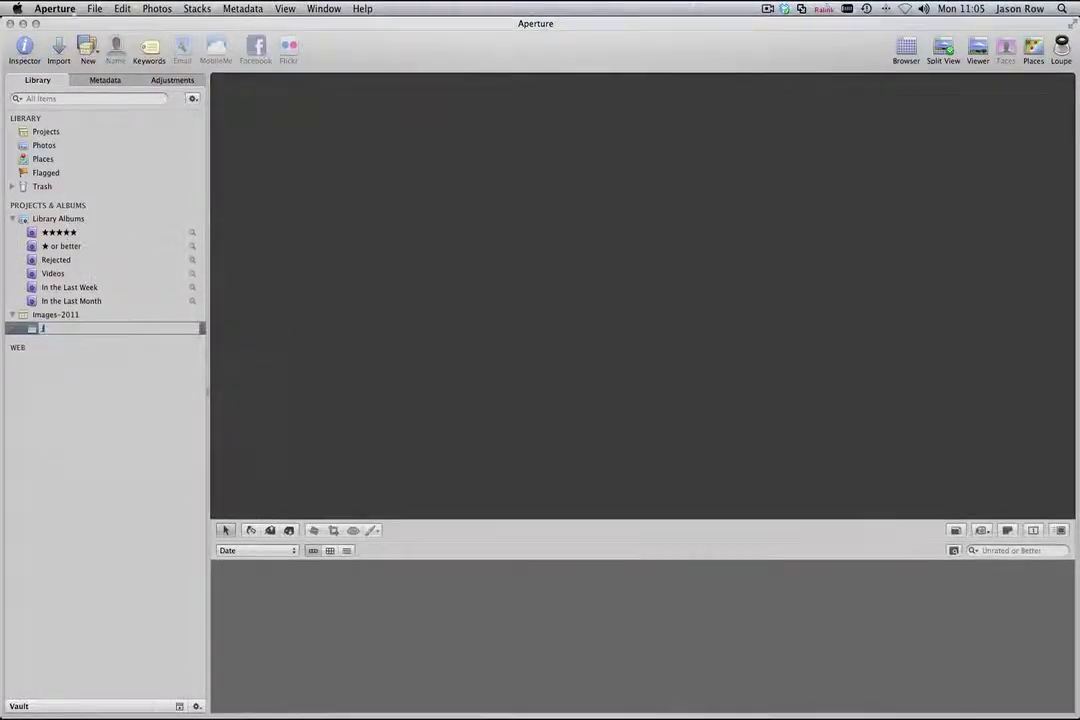
{"action": "type", "text": " 2011"}
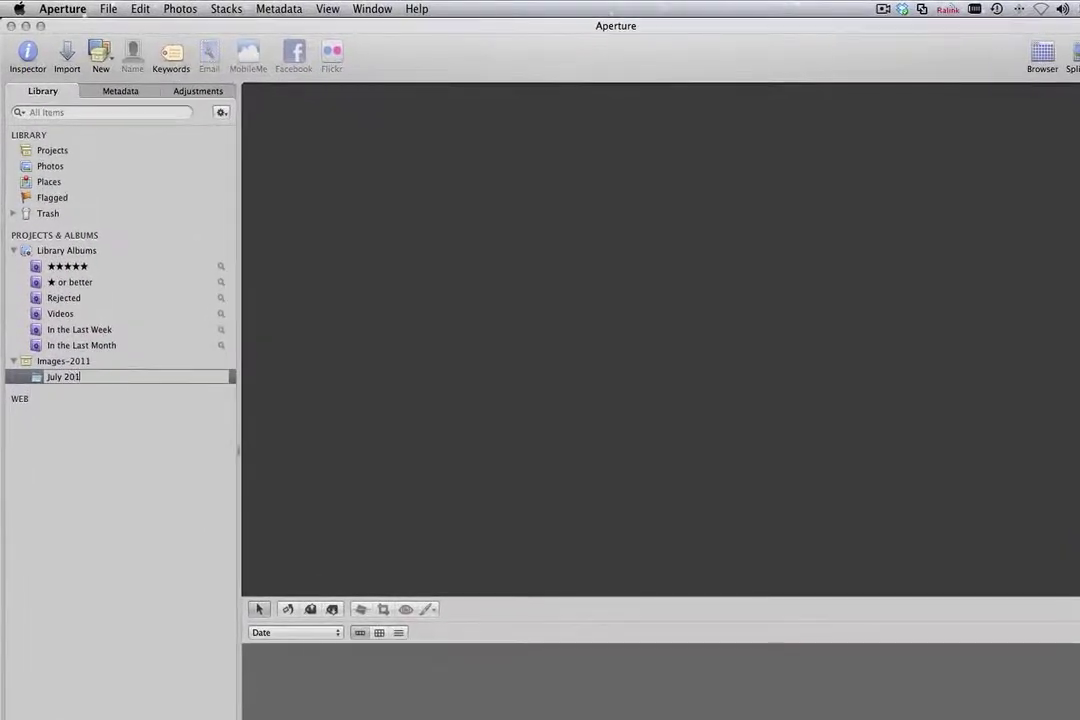
{"action": "key", "text": "Return"}
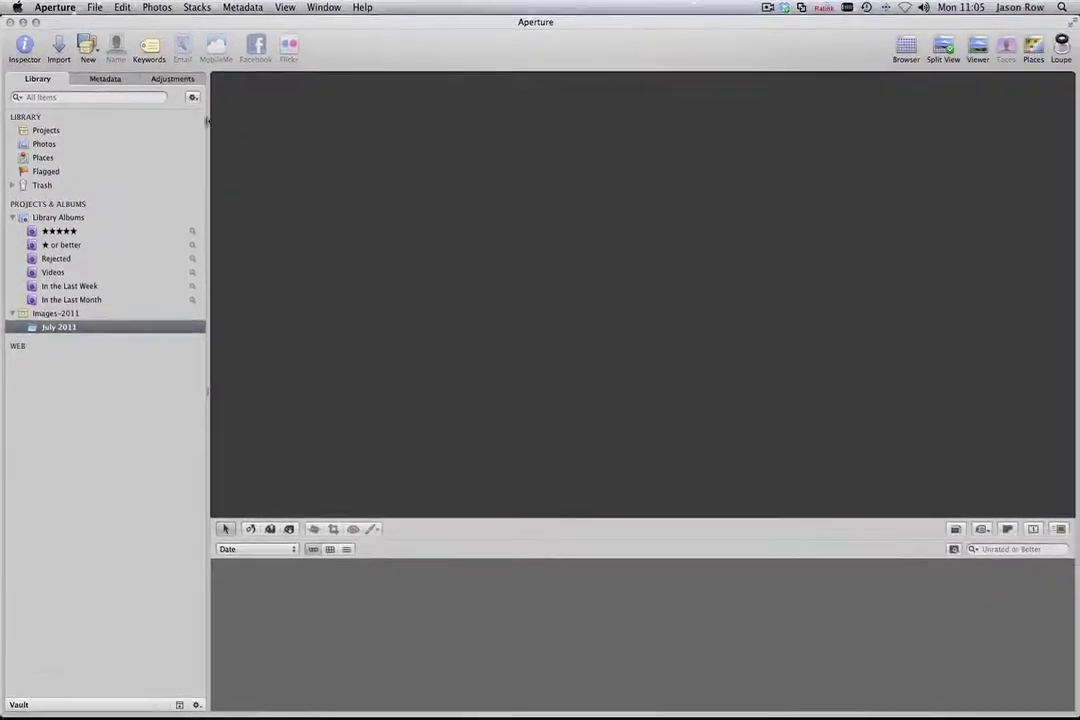
Step: Add an album named '2011-07-29 Odessa' inside the July 2011 folder
{"action": "left_click", "coordinate": [94, 7]}
{"action": "mouse_move", "coordinate": [120, 28]}
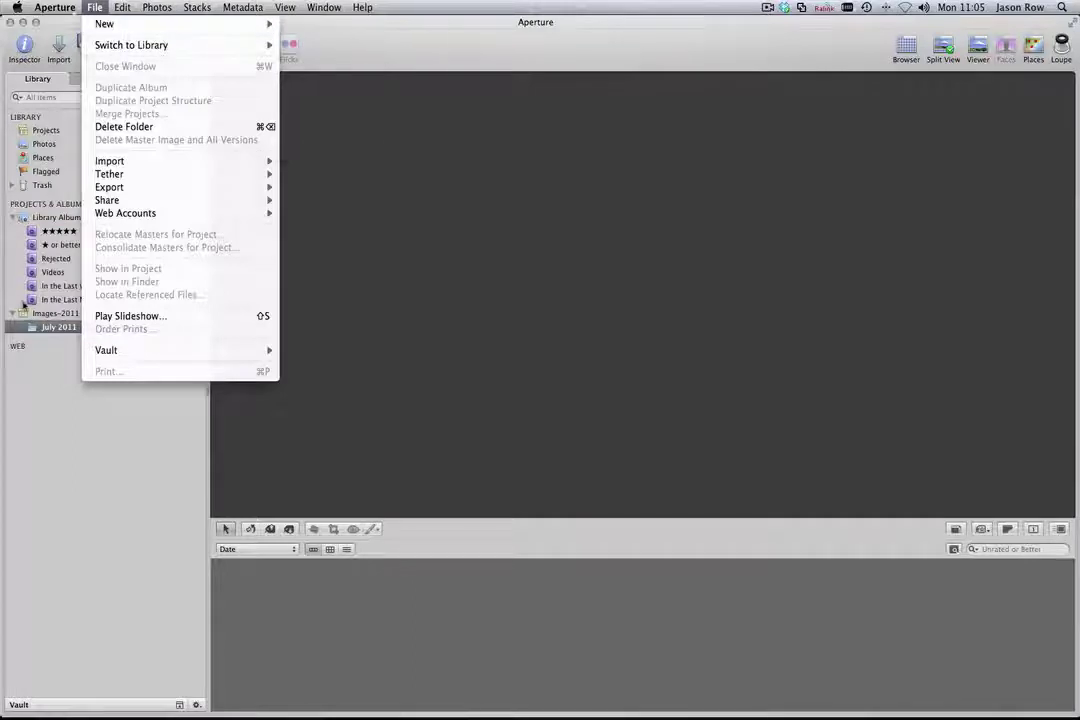
{"action": "left_click", "coordinate": [45, 342]}
{"action": "right_click", "coordinate": [62, 330]}
{"action": "mouse_move", "coordinate": [180, 351]}
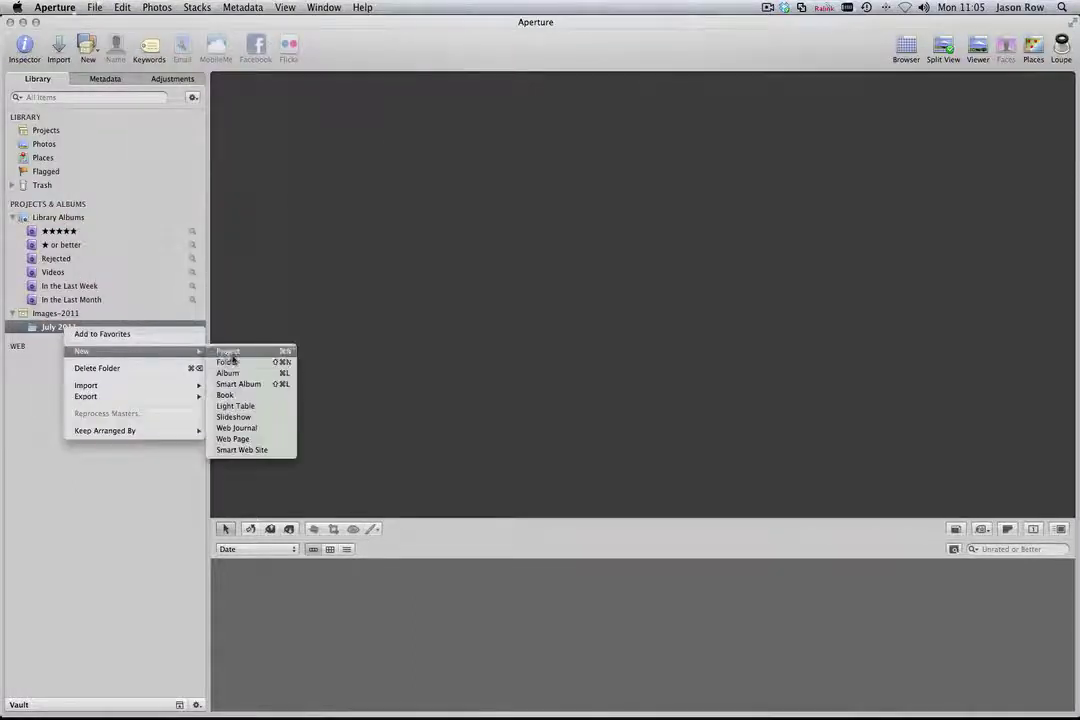
{"action": "left_click", "coordinate": [240, 375]}
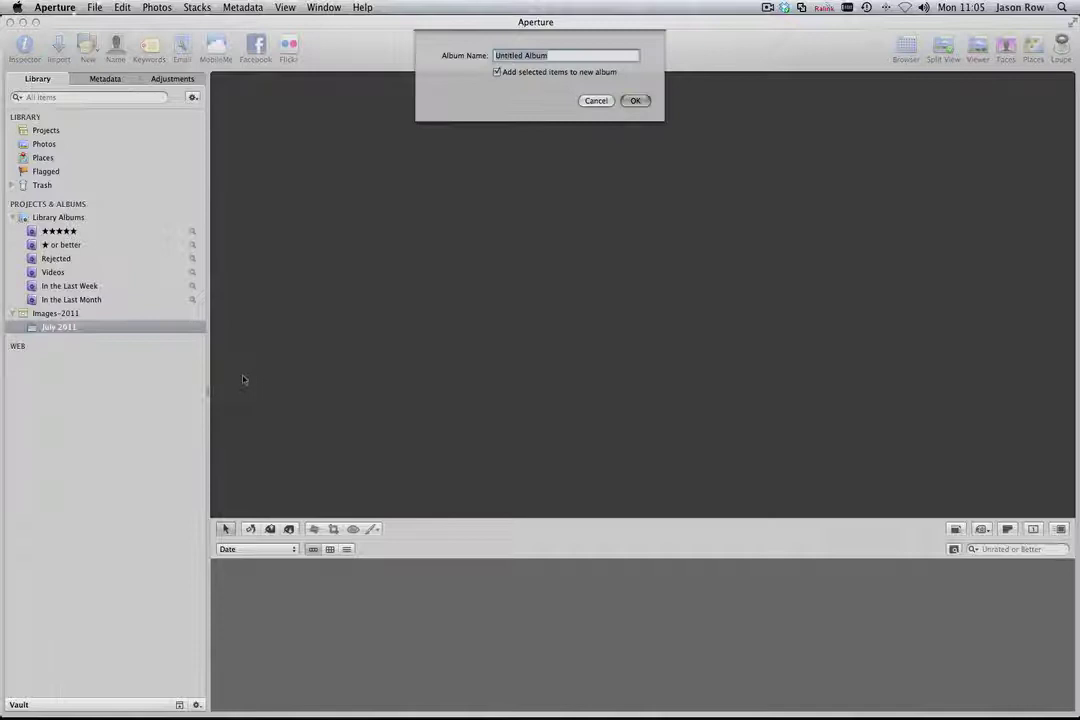
{"action": "type", "text": "2011-07-29"}
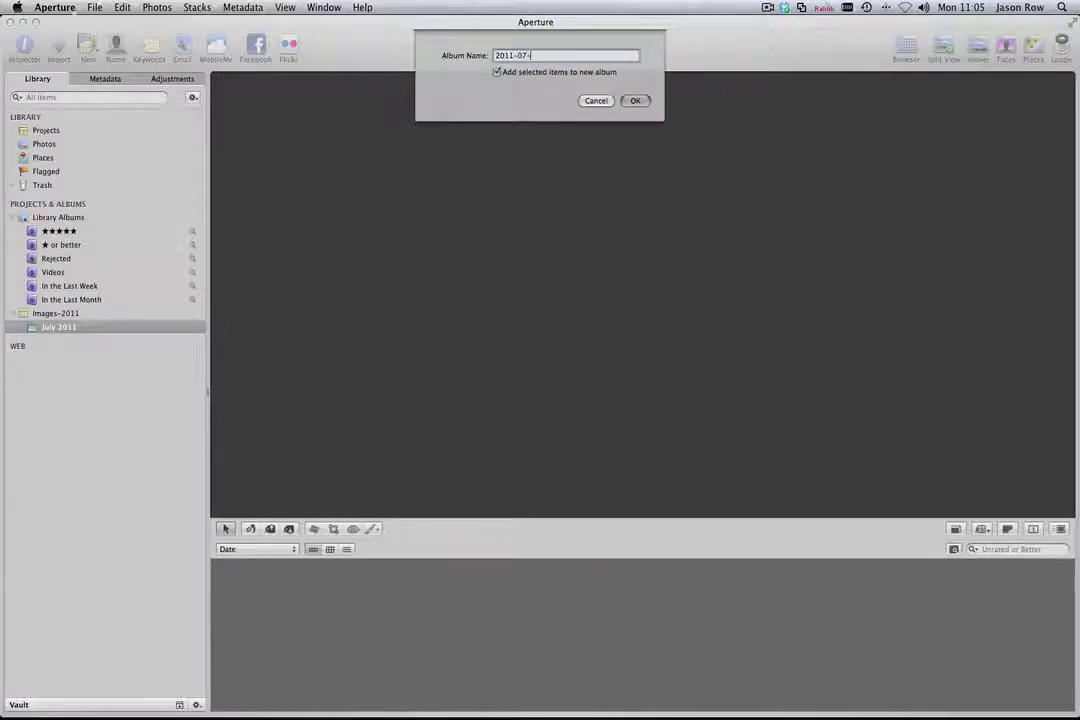
{"action": "type", "text": " Odessa"}
{"action": "left_click", "coordinate": [635, 101]}
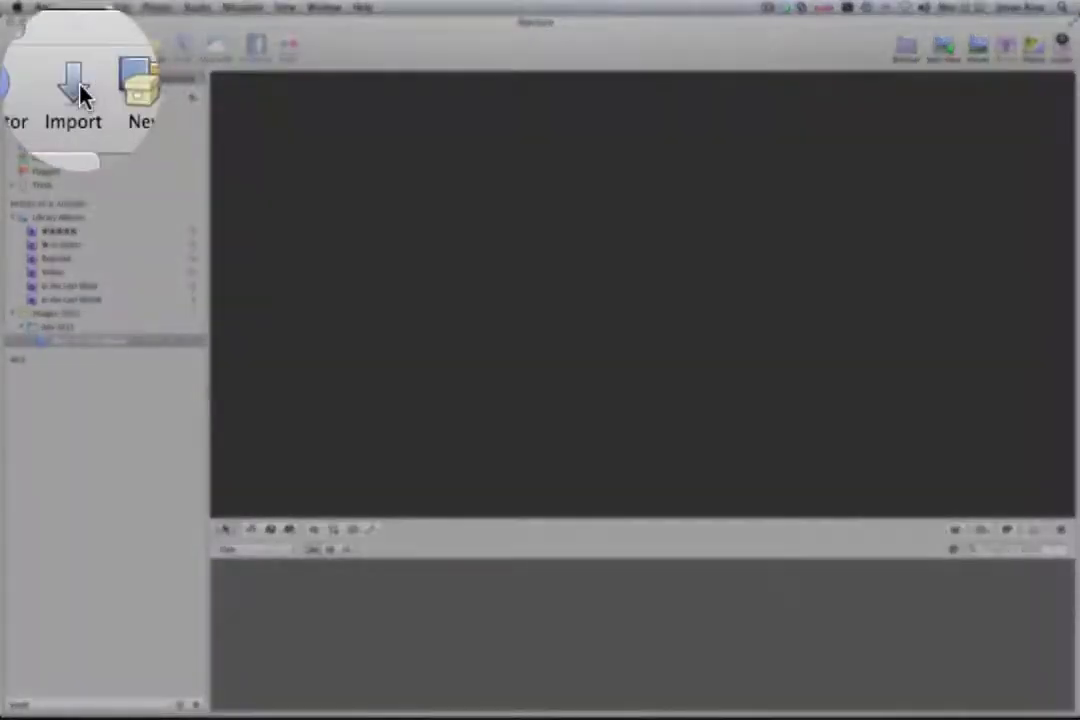
Step: Open the Import panel from the toolbar
{"action": "left_click", "coordinate": [59, 46]}
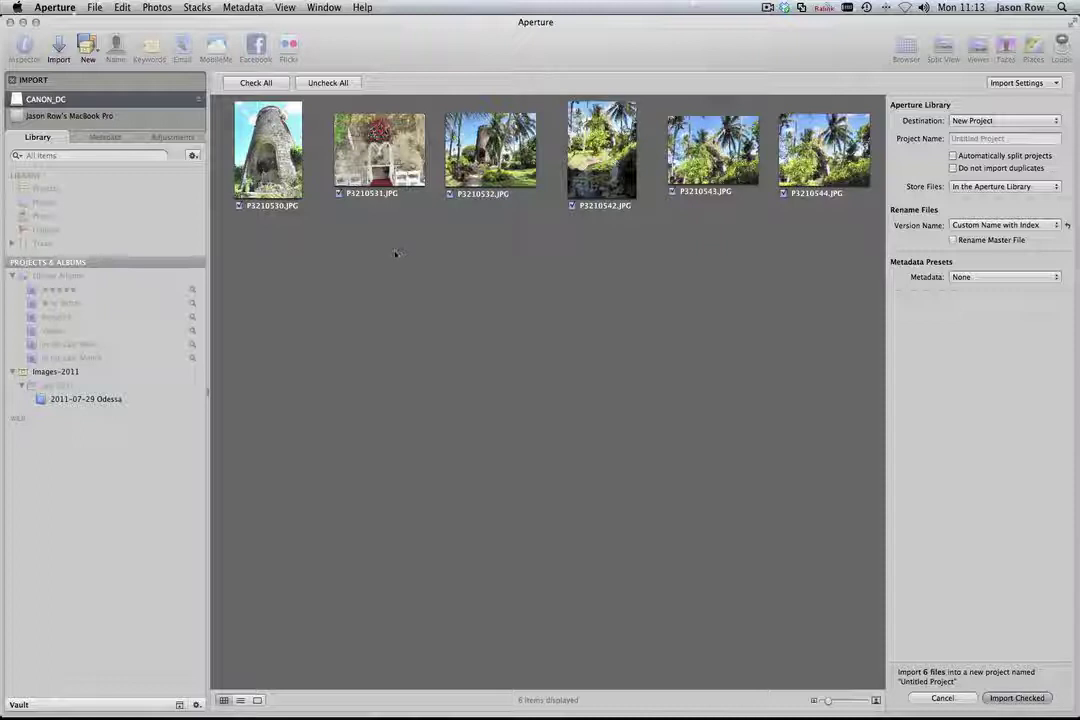
Step: Set the import source to My Portfolio's 2011-07-29 Odessa folder, listing its 63 photos
{"action": "left_click", "coordinate": [100, 115]}
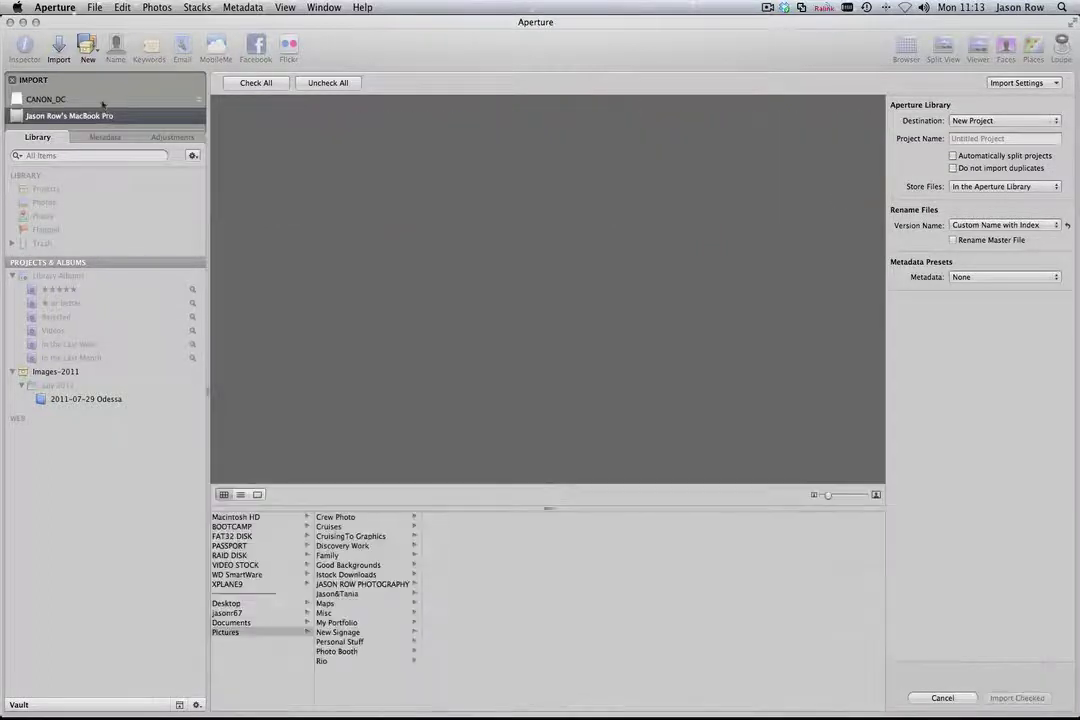
{"action": "left_click", "coordinate": [102, 102]}
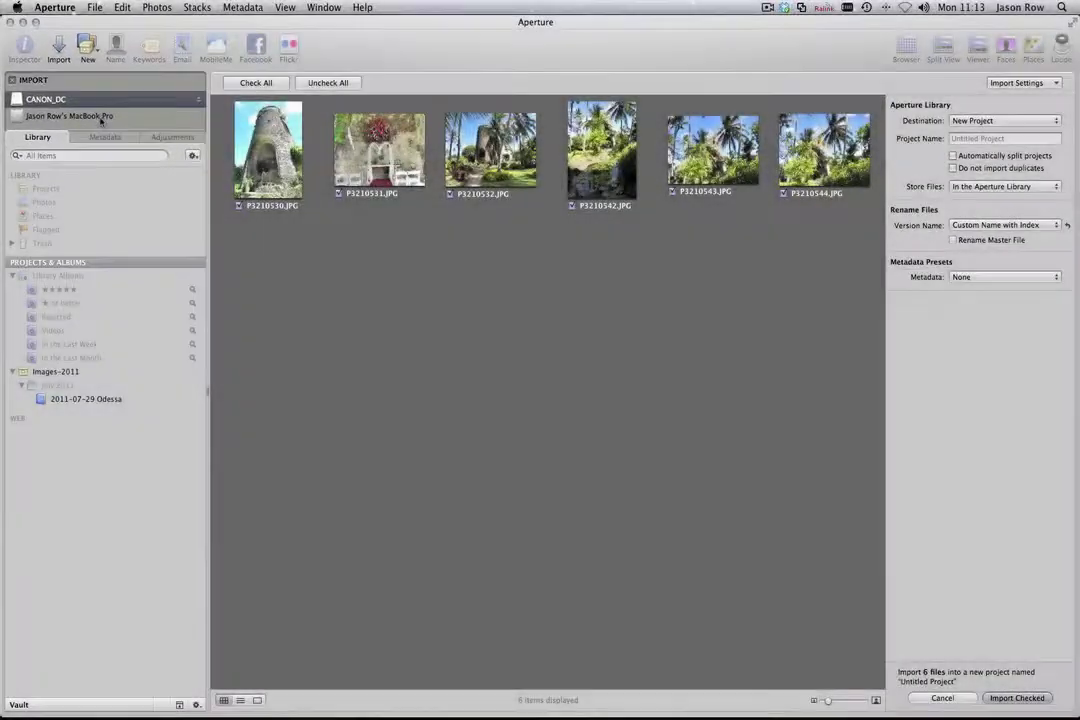
{"action": "left_click", "coordinate": [102, 116]}
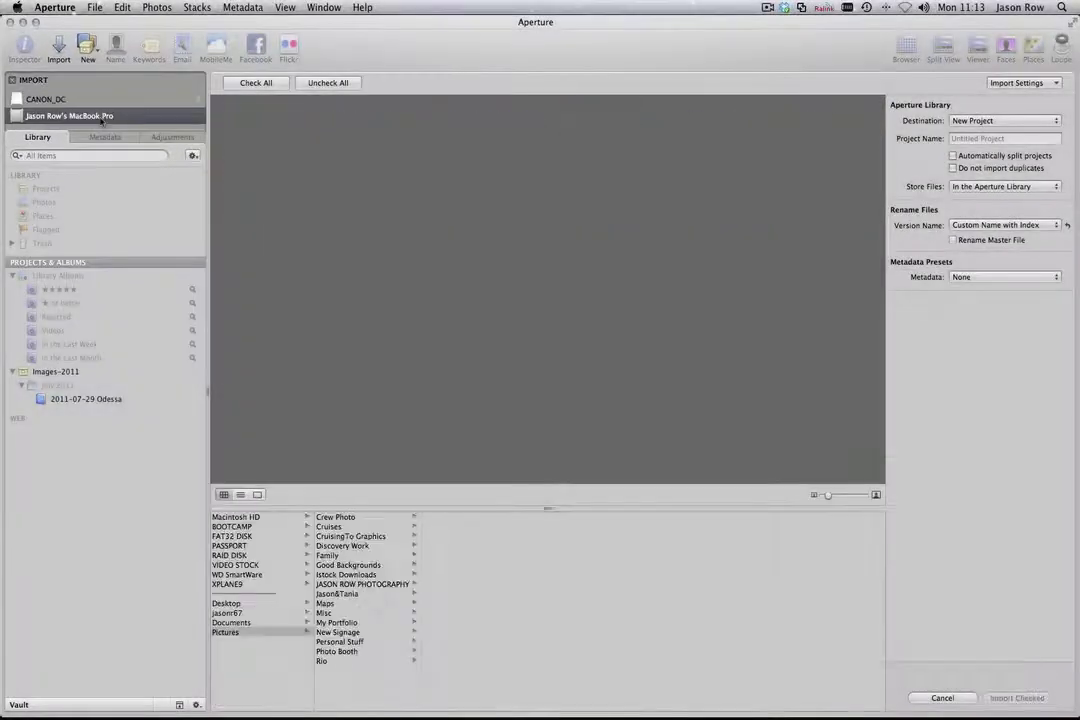
{"action": "left_click", "coordinate": [338, 622]}
{"action": "left_click", "coordinate": [459, 517]}
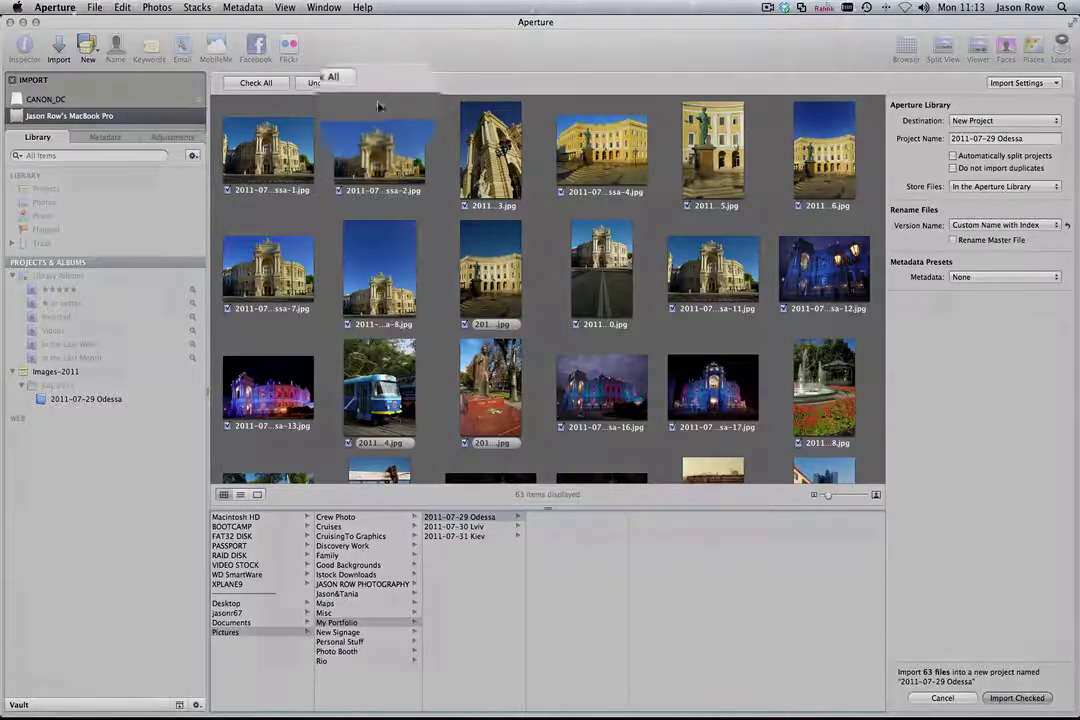
{"action": "left_click", "coordinate": [328, 83]}
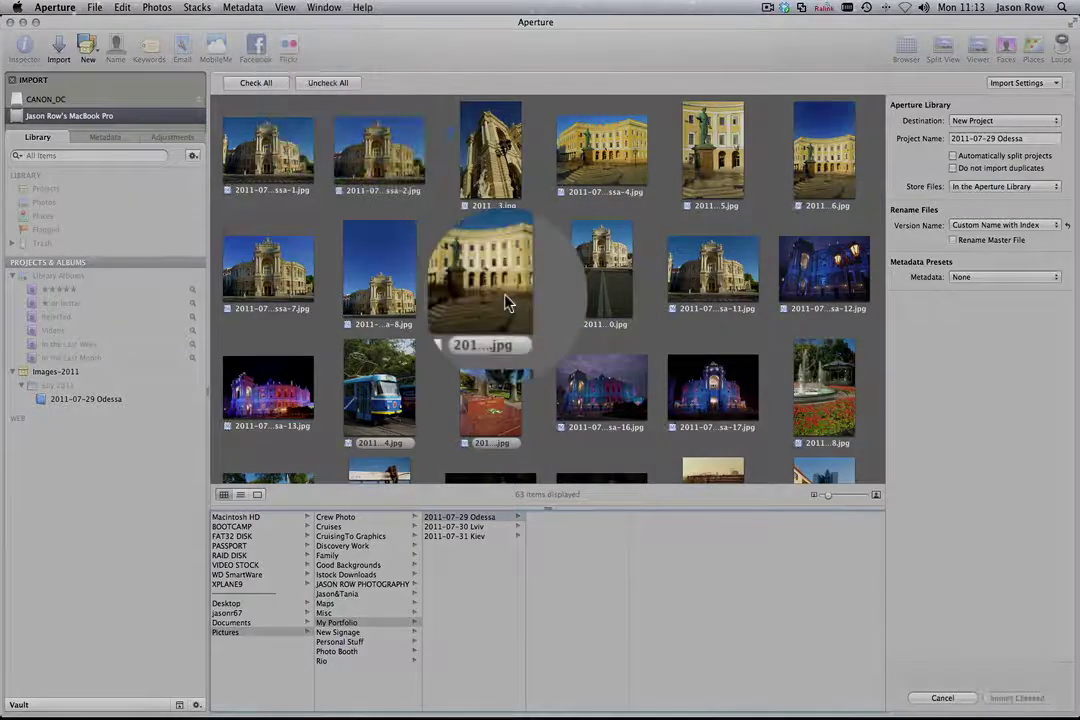
{"action": "left_click", "coordinate": [464, 205]}
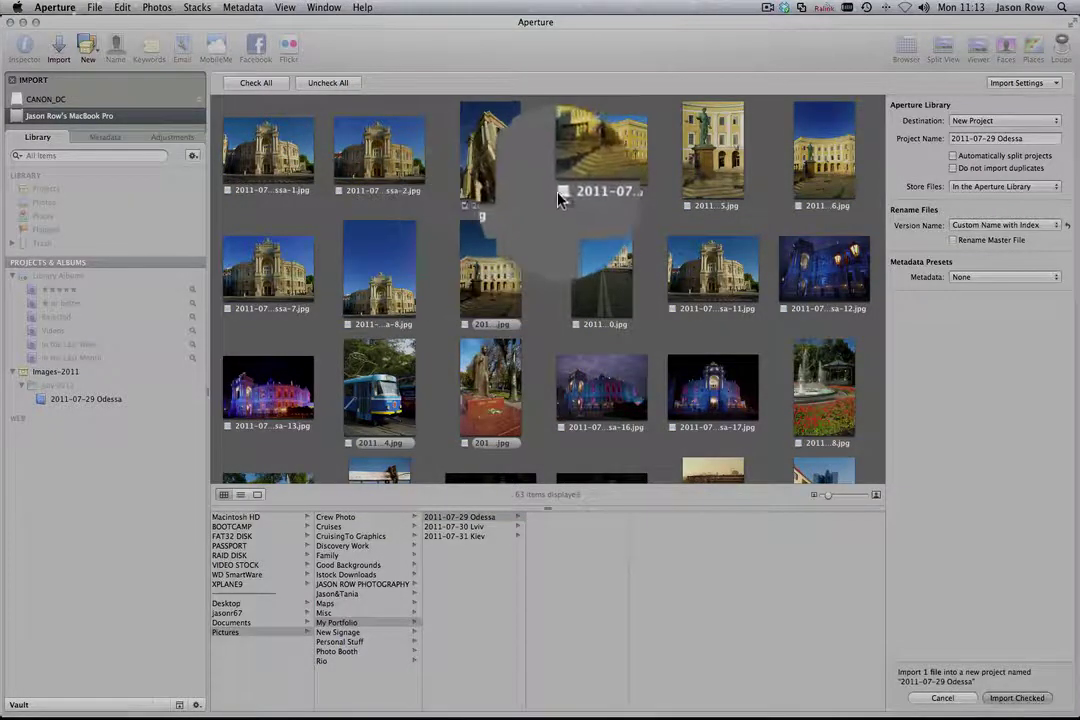
{"action": "left_click", "coordinate": [561, 192]}
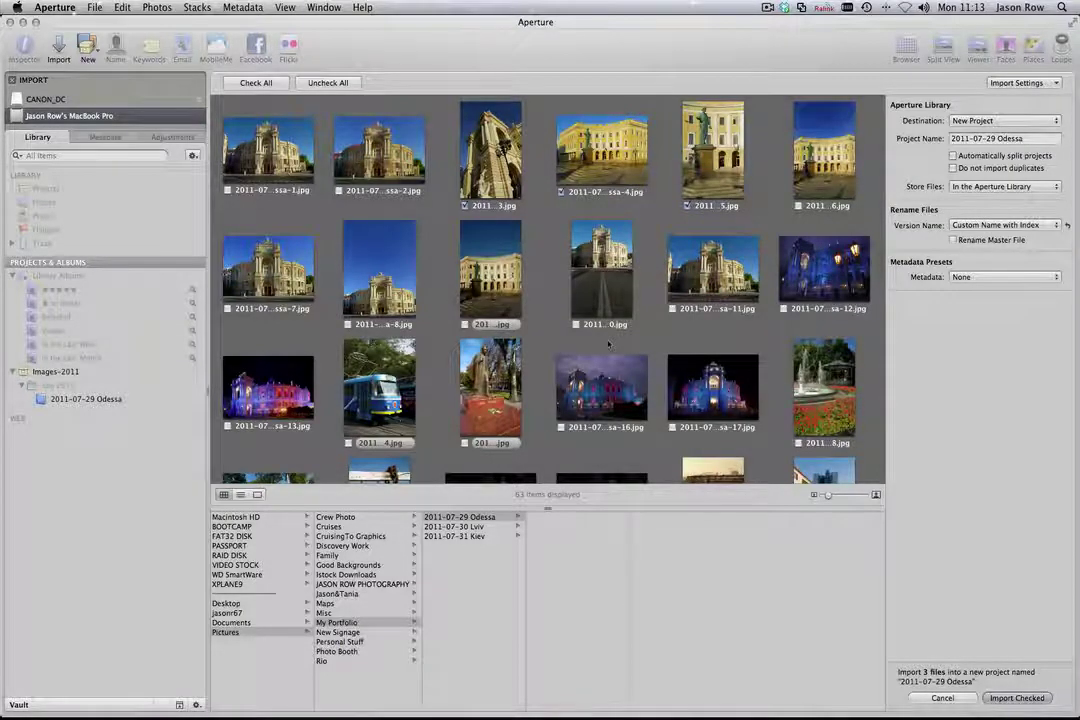
{"action": "left_click", "coordinate": [243, 84]}
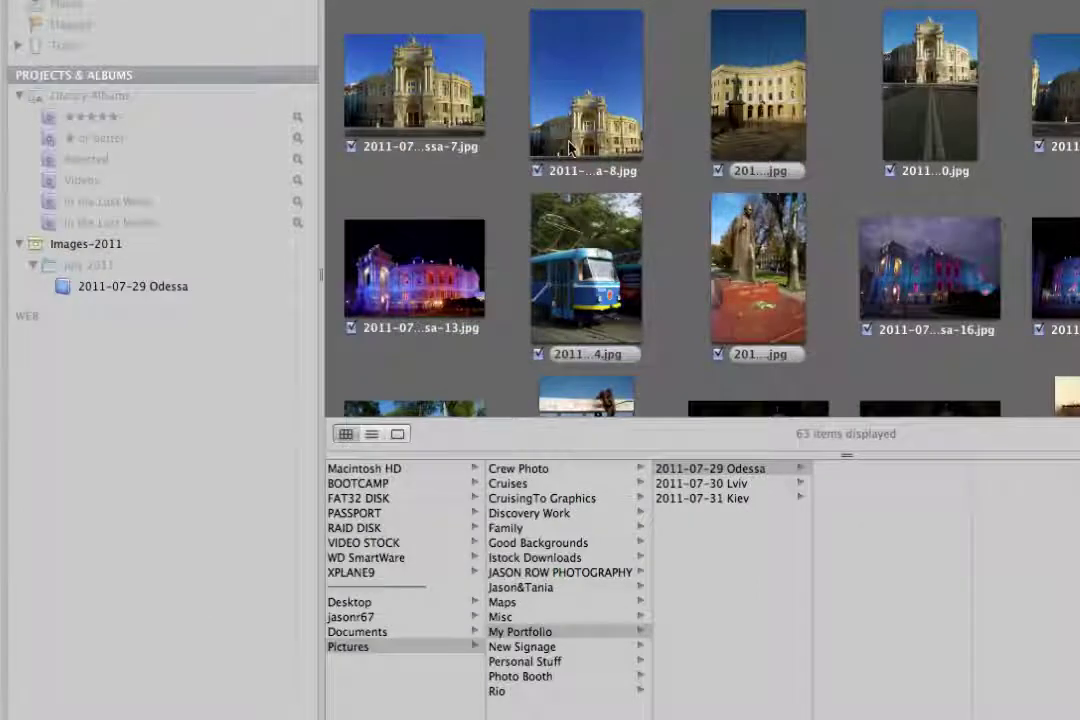
Step: Import into the 2011-07-29 Odessa album with Store Files left at In the Aperture Library
{"action": "left_click", "coordinate": [140, 290]}
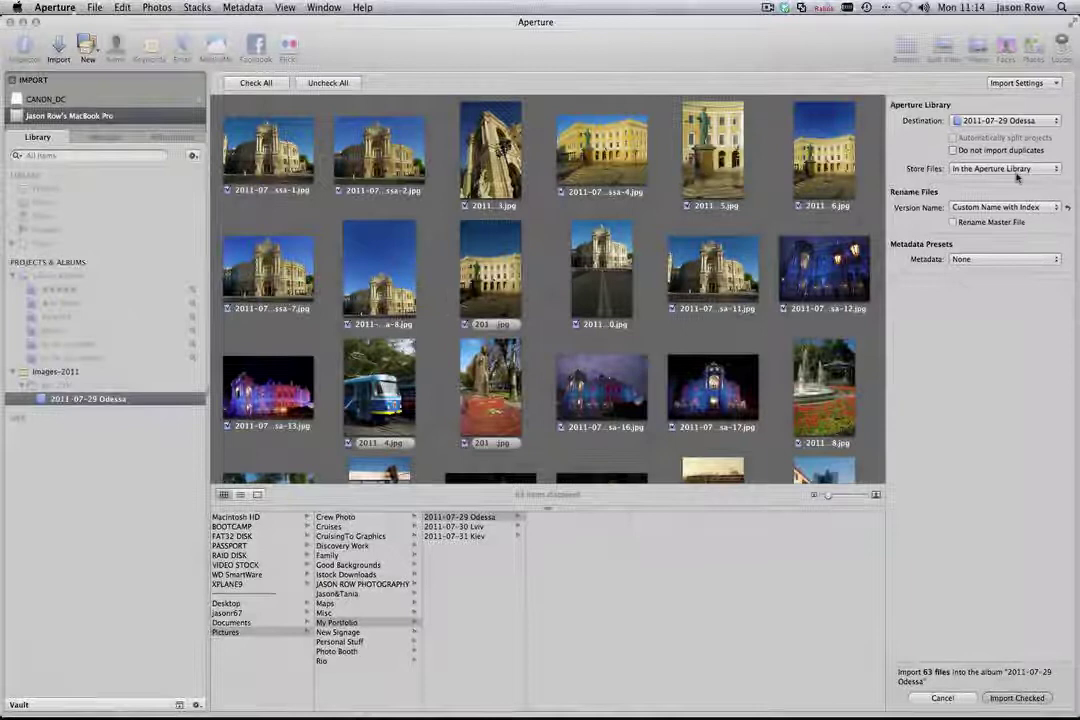
{"action": "left_click", "coordinate": [1020, 170]}
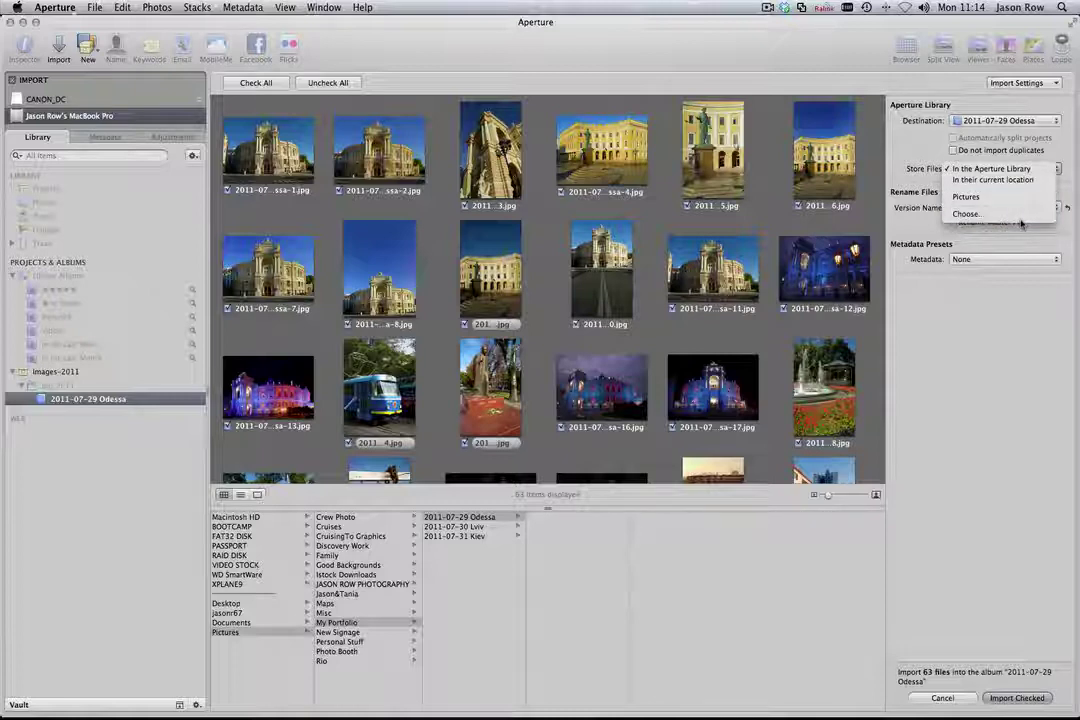
{"action": "left_click", "coordinate": [1014, 170]}
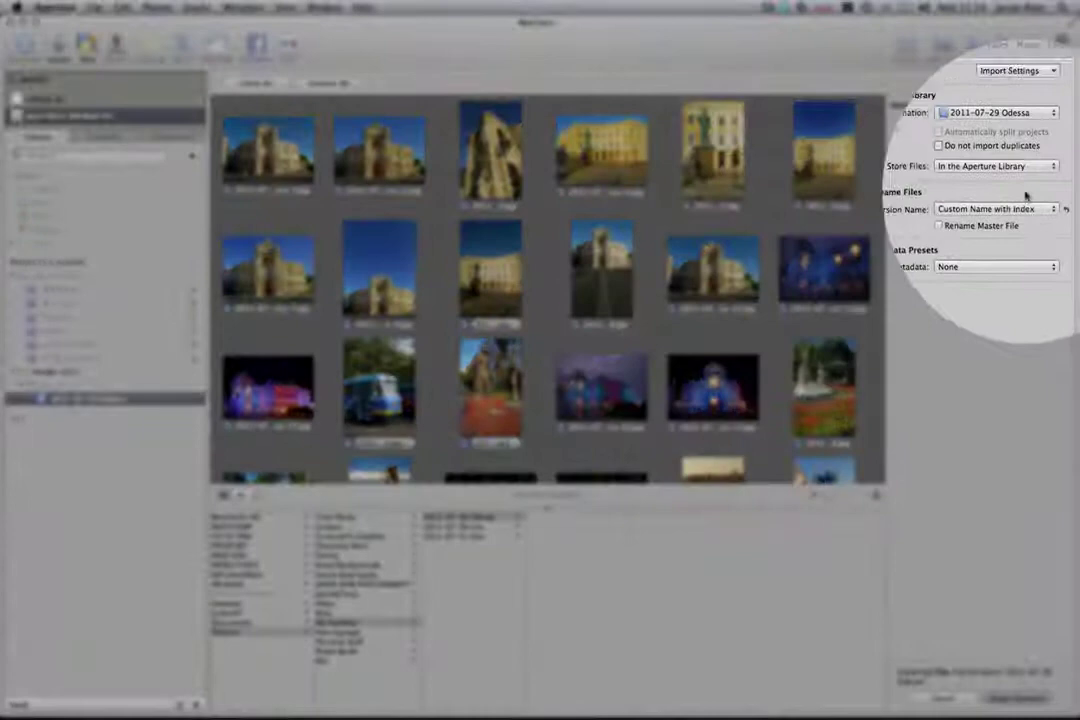
Step: Choose Edit... from the Version Name presets and empty the Format field
{"action": "left_click", "coordinate": [1032, 209]}
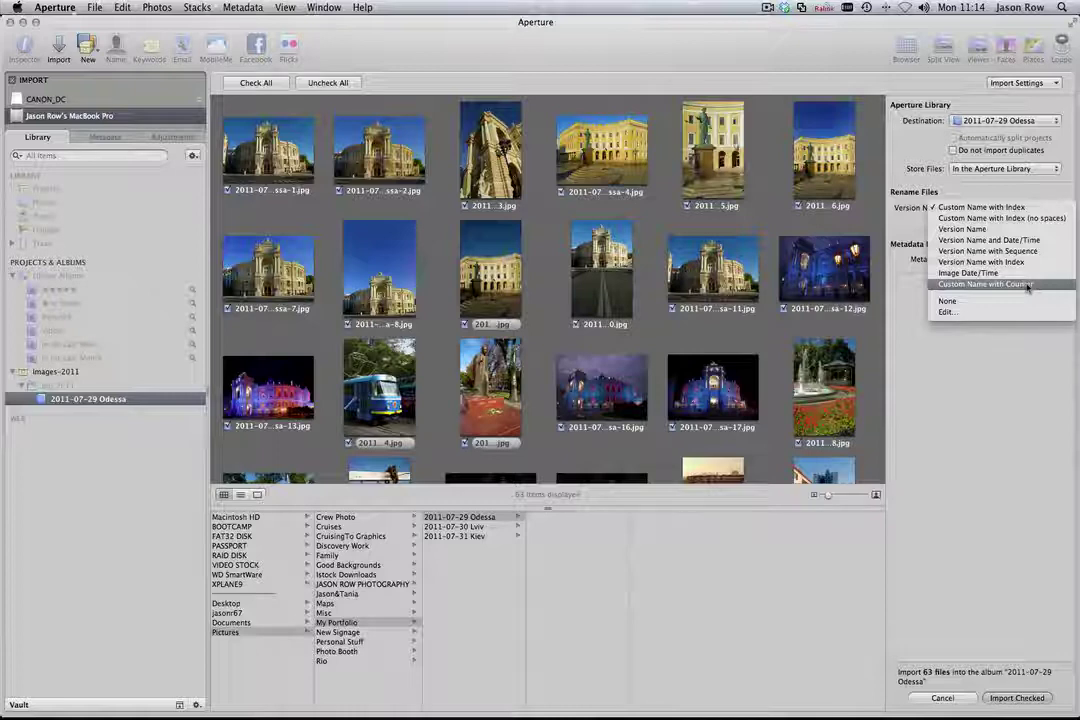
{"action": "left_click", "coordinate": [946, 312]}
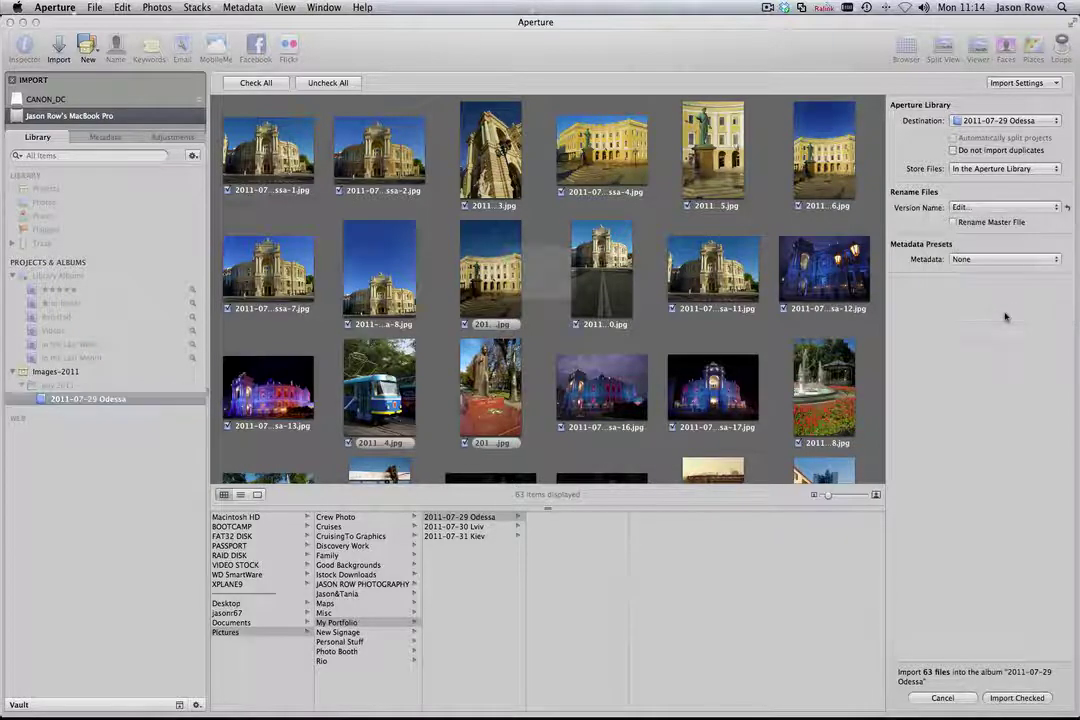
{"action": "key", "text": "super+a"}
{"action": "key", "text": "BackSpace"}
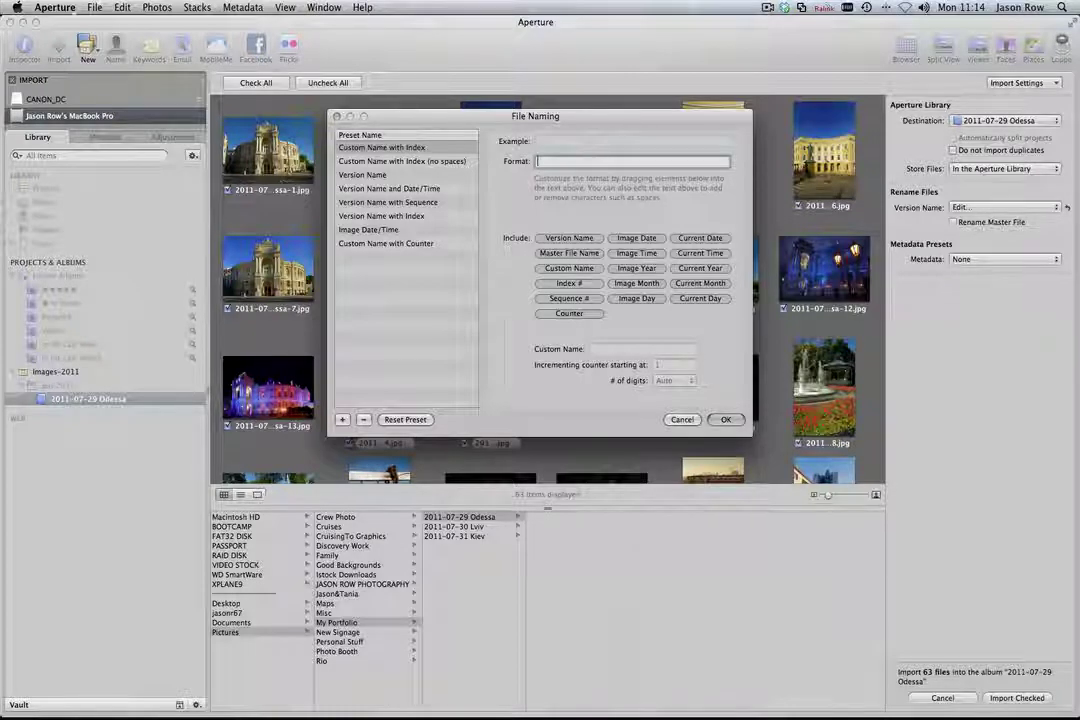
Step: Make the format '2011-07-29 Odessa-' followed by a 3-digit Counter, and save it
{"action": "type", "text": "2011"}
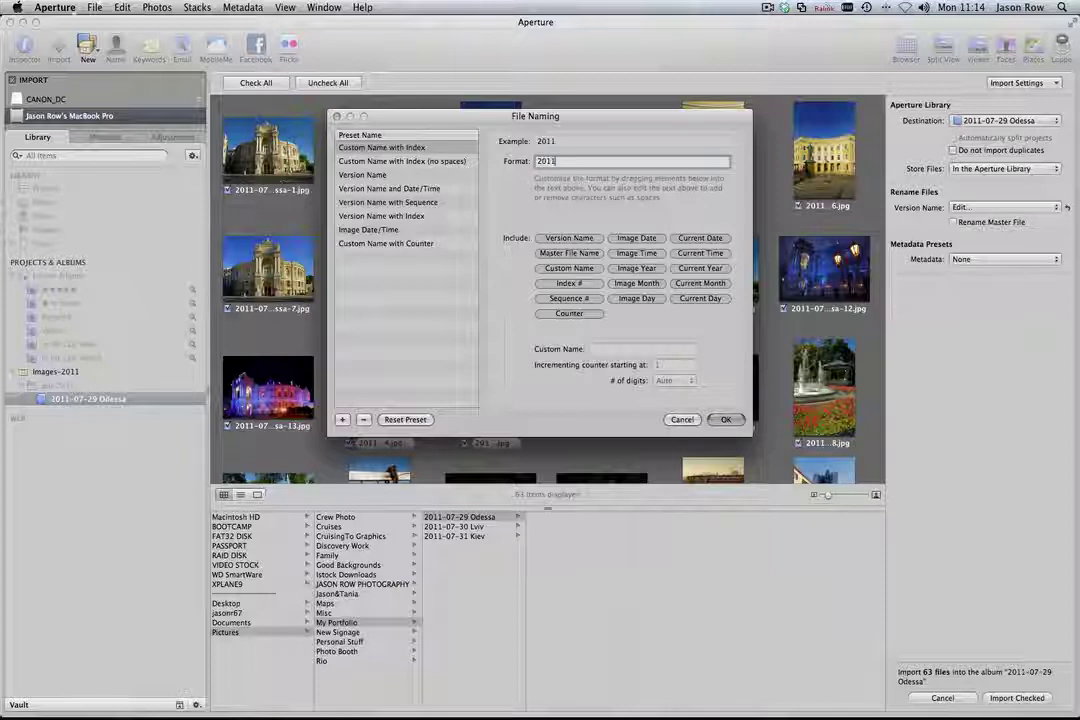
{"action": "type", "text": "-07-29 Odessa"}
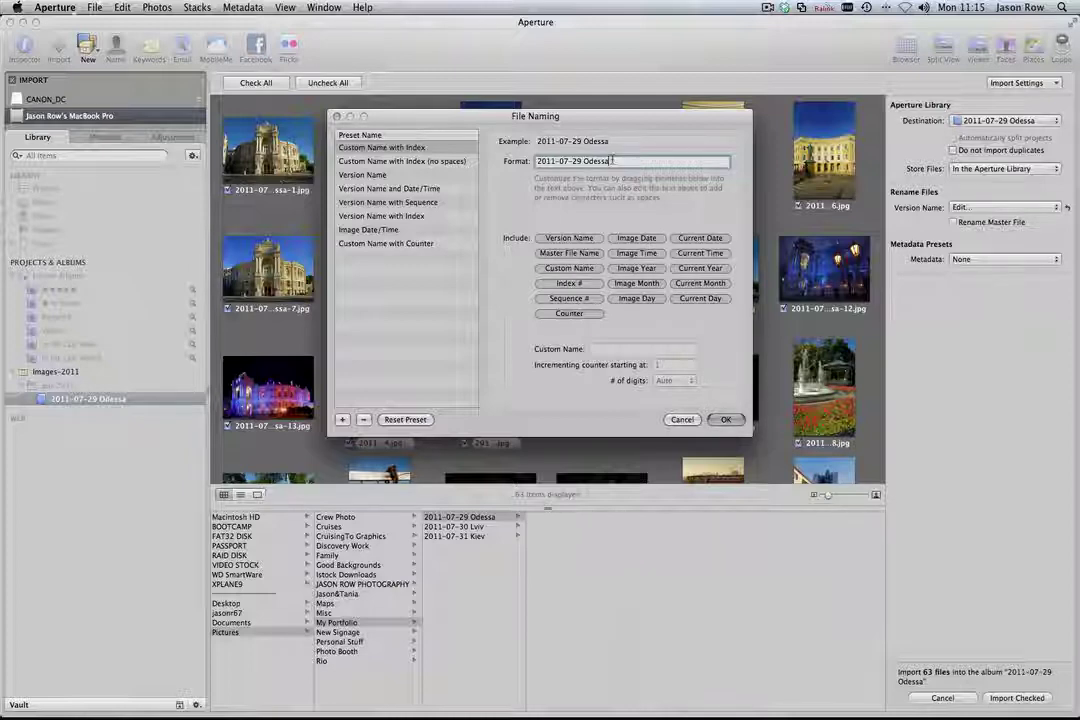
{"action": "type", "text": "-"}
{"action": "left_click_drag", "start_coordinate": [561, 318], "coordinate": [657, 162]}
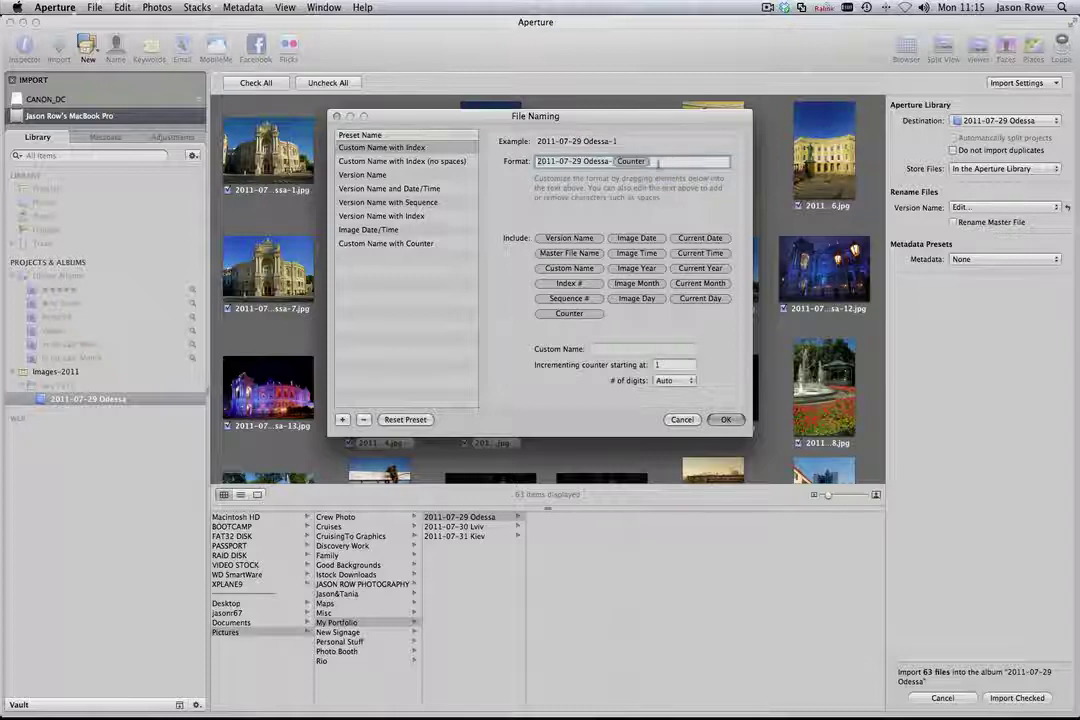
{"action": "left_click", "coordinate": [688, 382]}
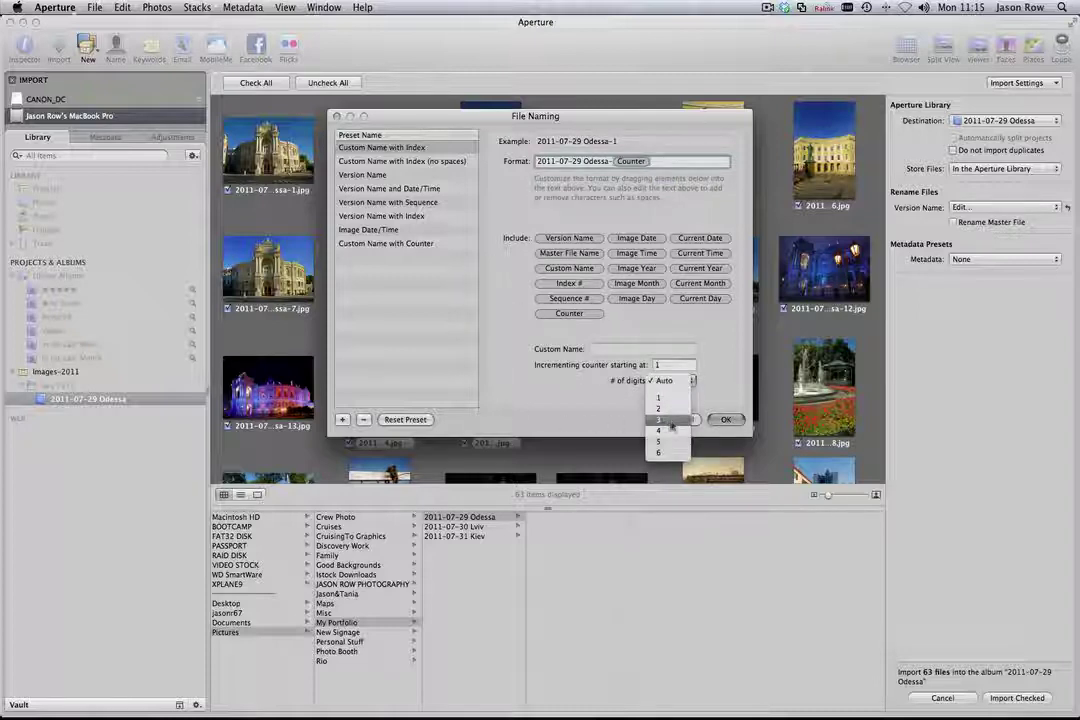
{"action": "left_click", "coordinate": [670, 421]}
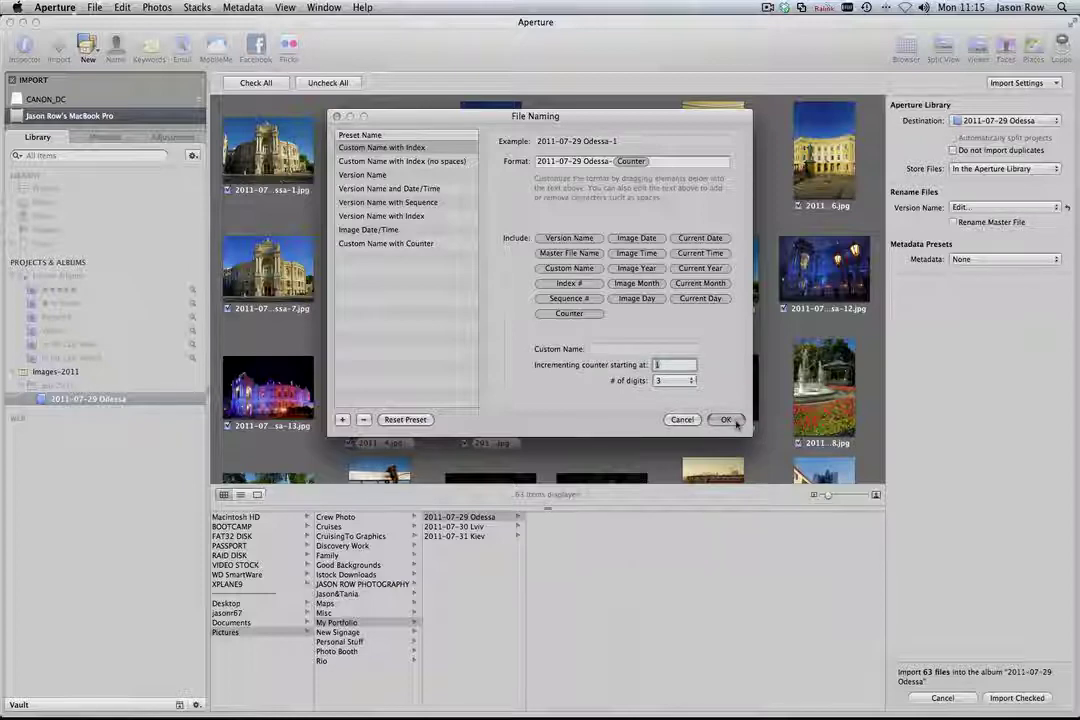
{"action": "left_click", "coordinate": [735, 422]}
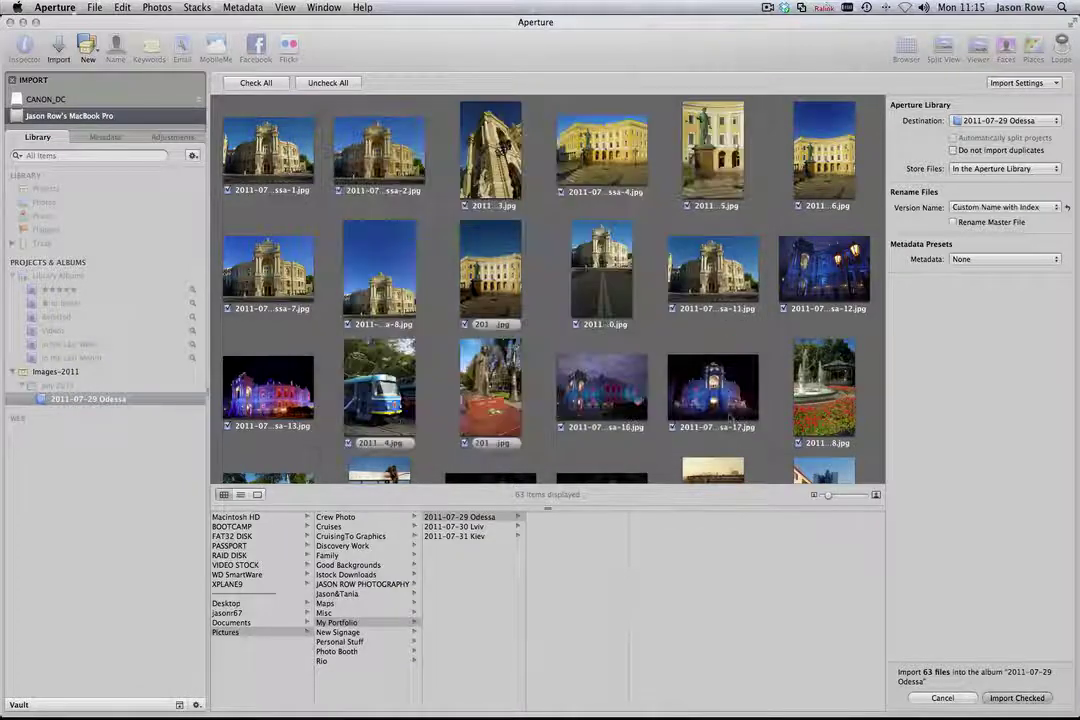
{"action": "left_click", "coordinate": [1051, 257]}
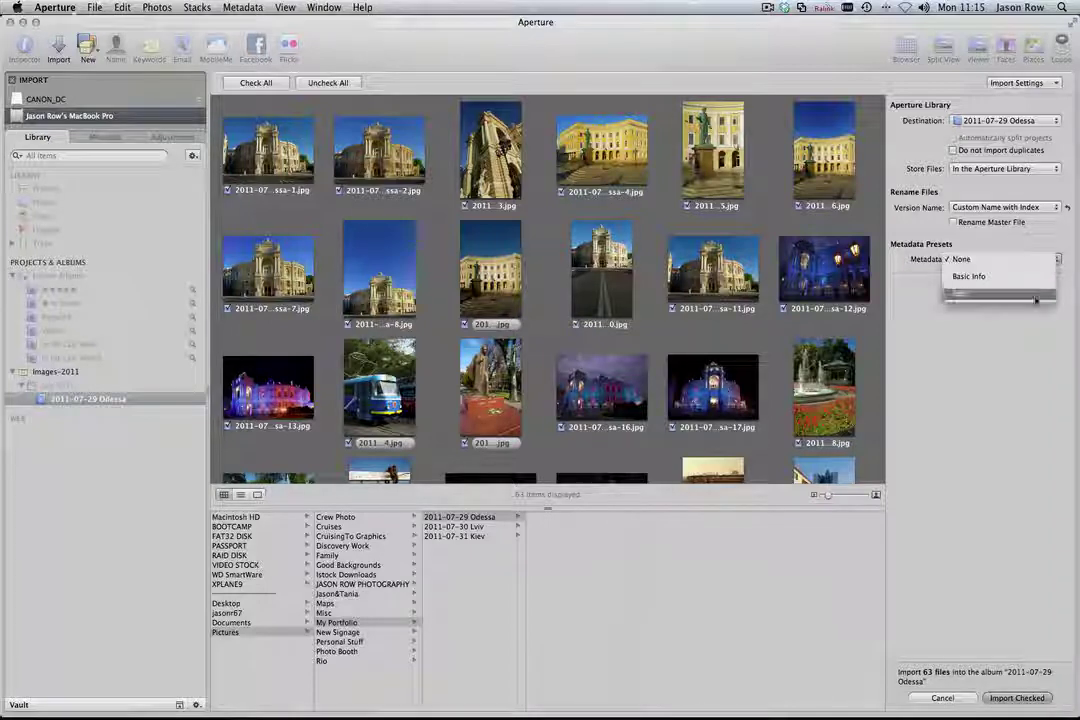
{"action": "left_click", "coordinate": [1016, 228]}
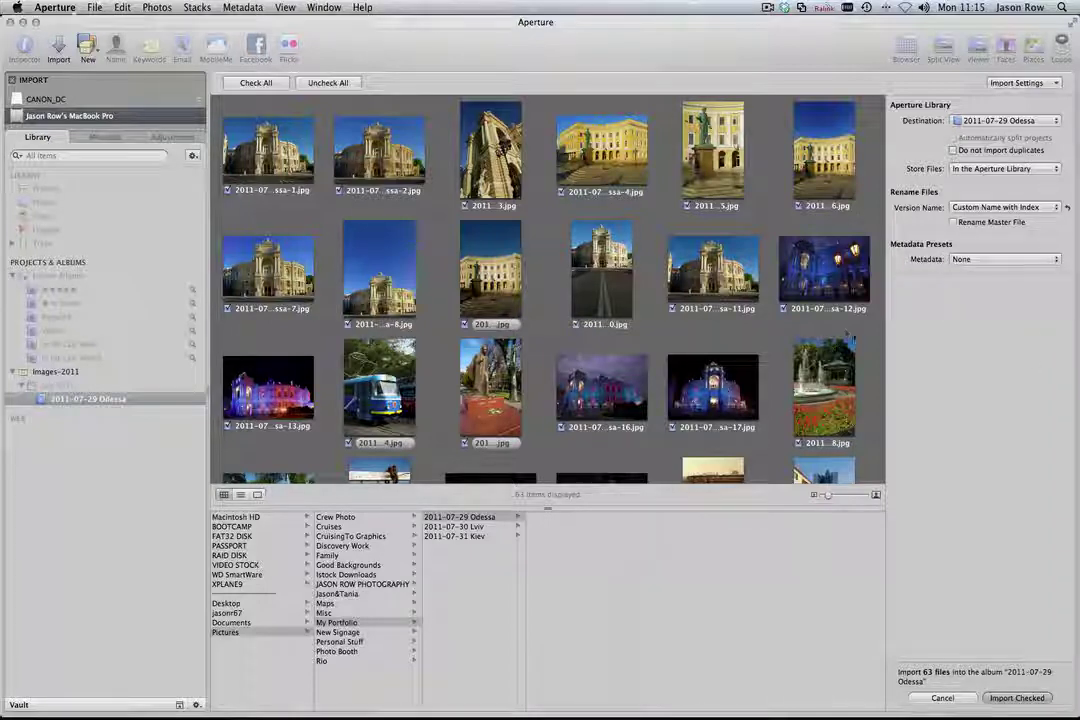